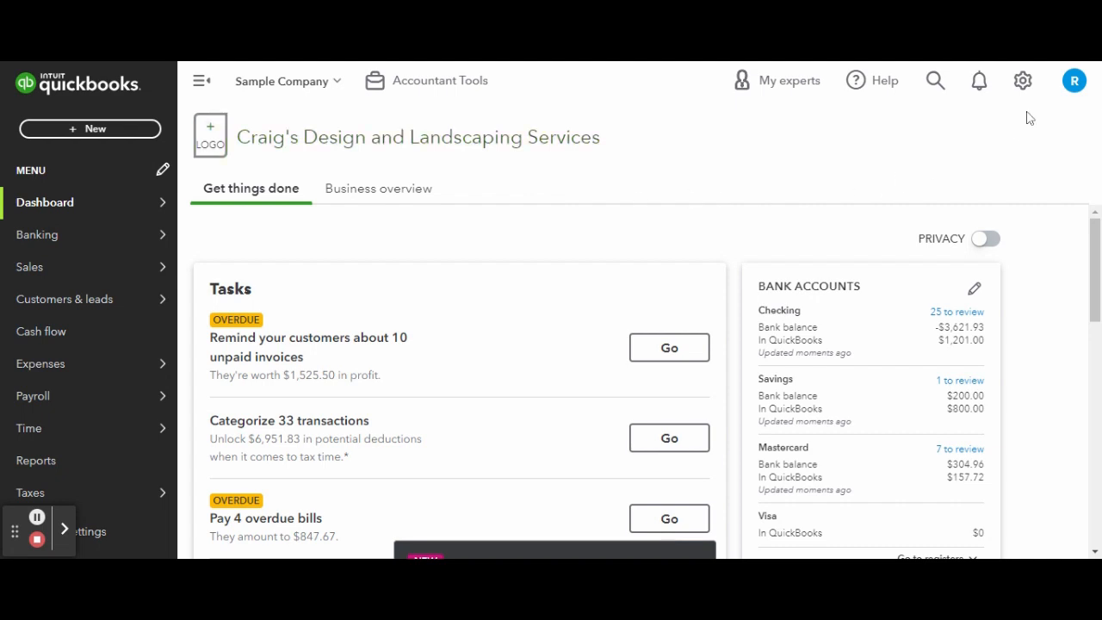
Open the advanced section of the company's account settings.
left_click(1023, 81)
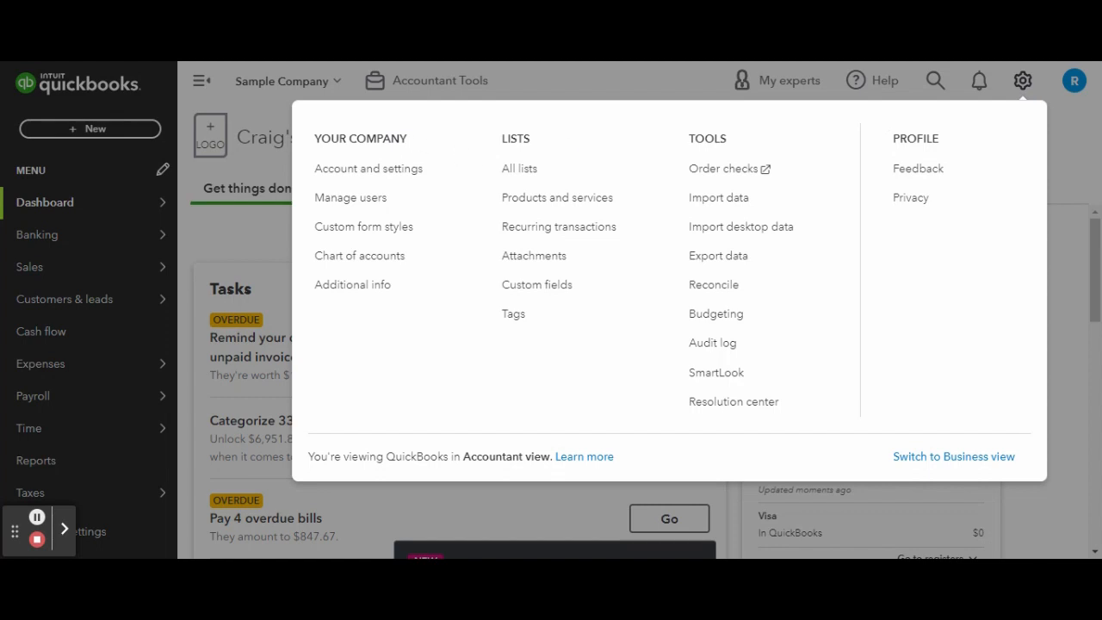
left_click(384, 176)
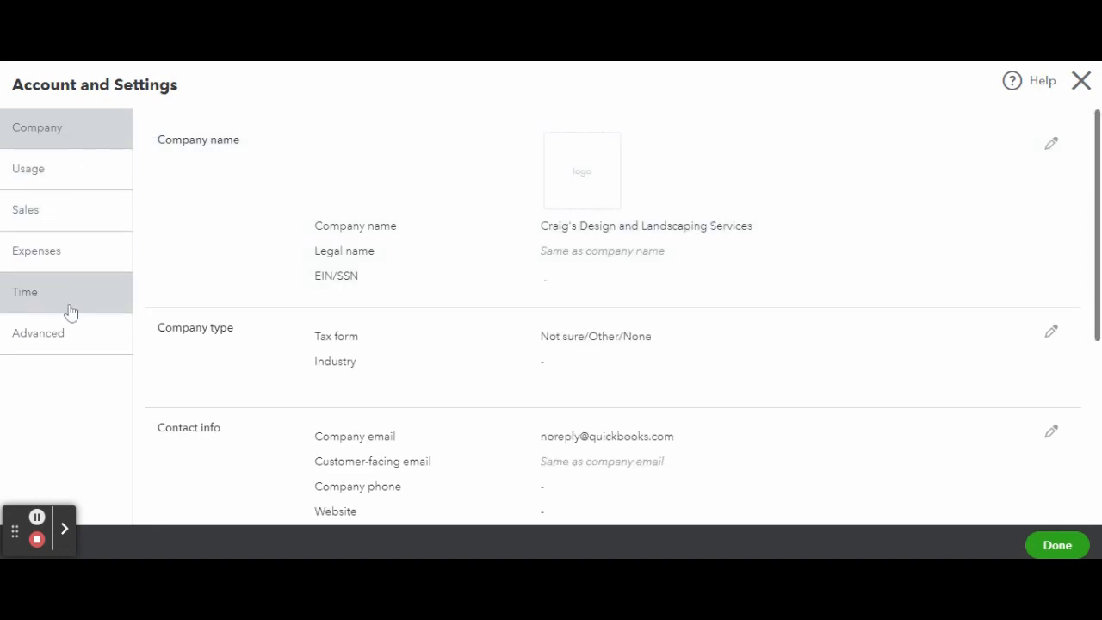
left_click(68, 339)
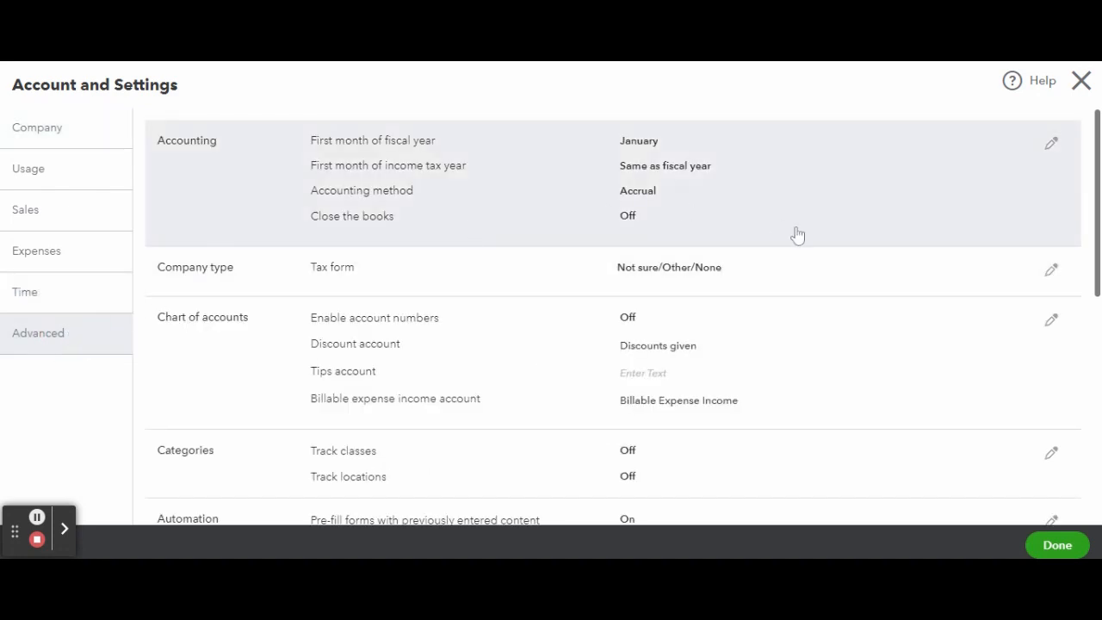
Review the accounting options for first month of fiscal year, first month of income tax year and accounting method.
left_click(1051, 144)
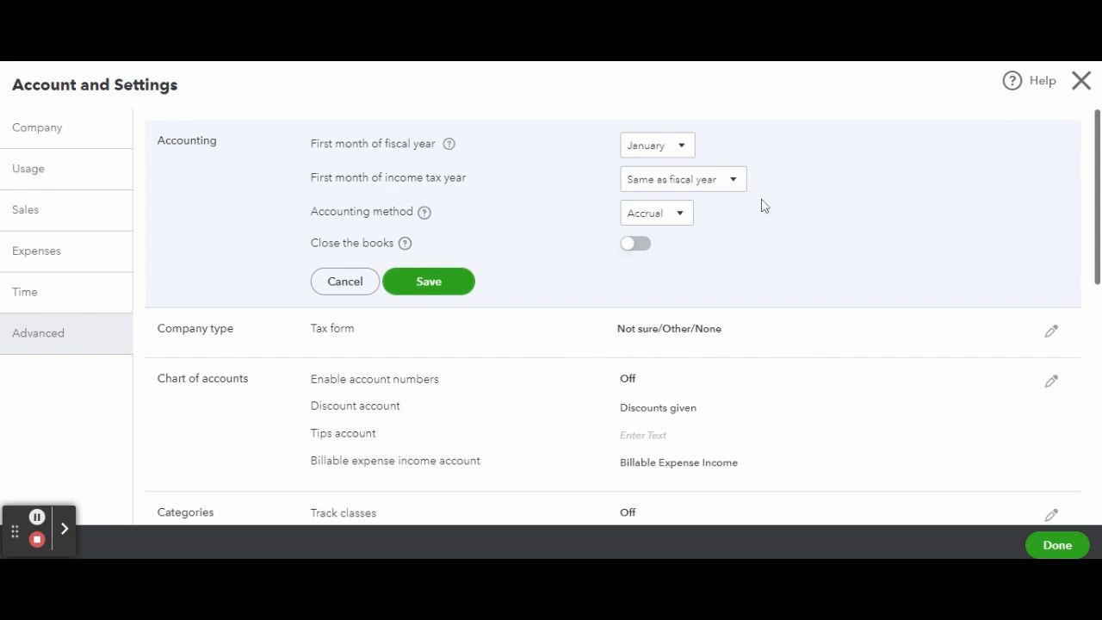
left_click(681, 148)
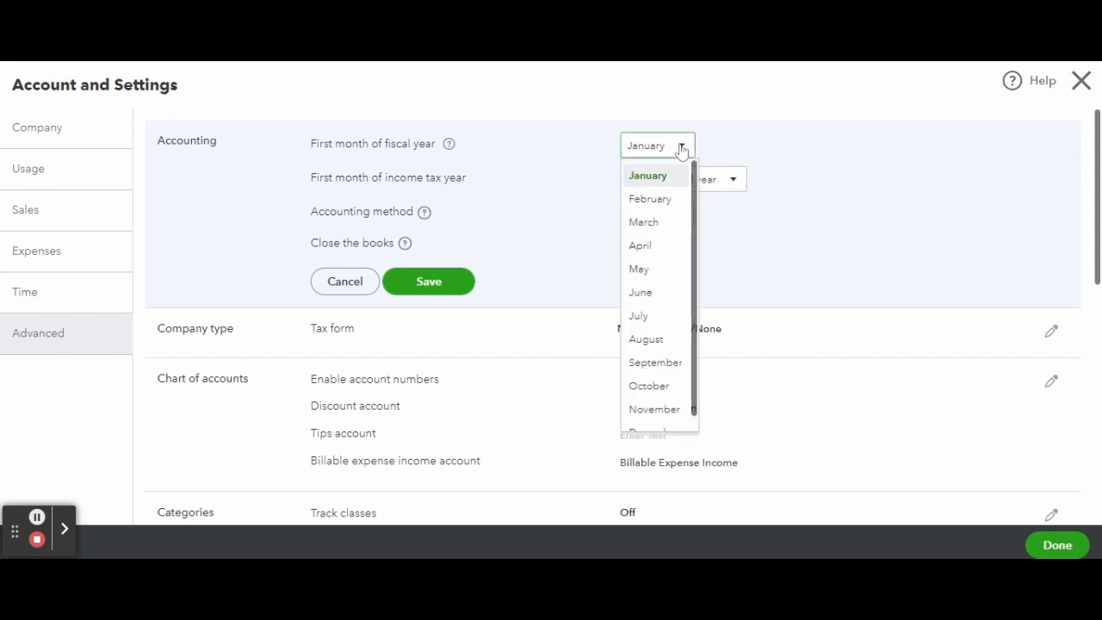
left_click(756, 152)
left_click(729, 179)
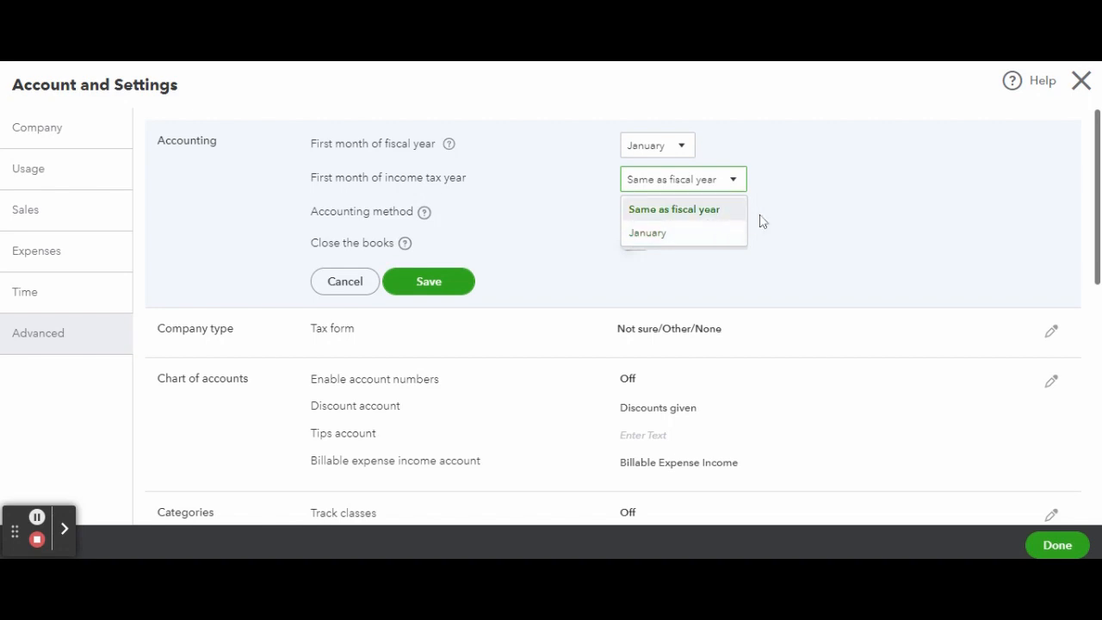
left_click(834, 228)
left_click(683, 218)
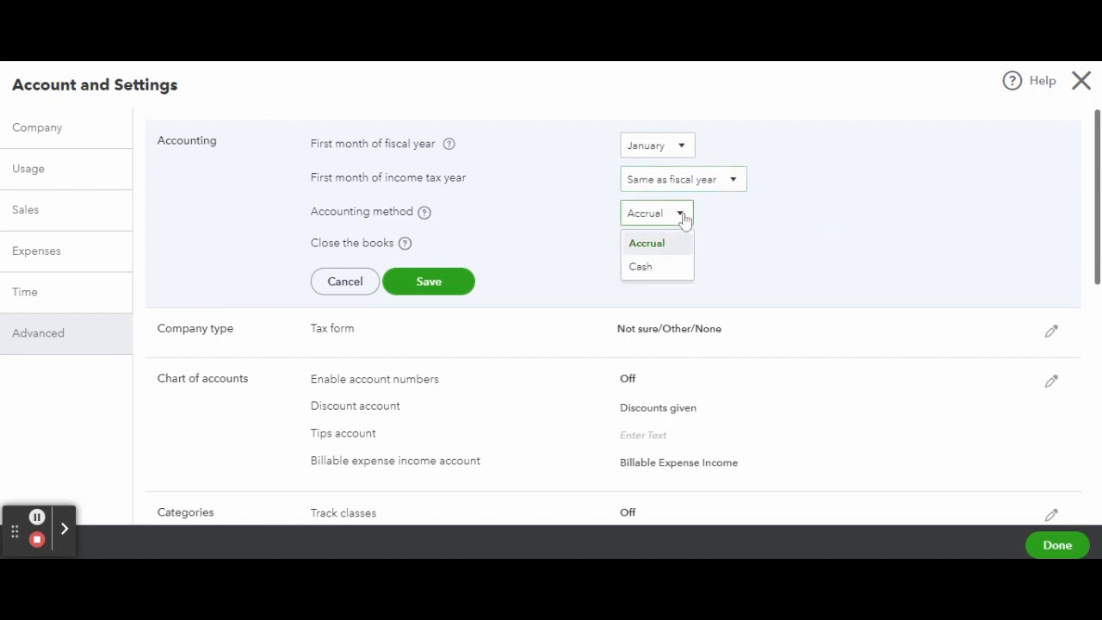
left_click(680, 247)
Turn on closing the books with a closing date of 12/31/2023.
left_click(635, 245)
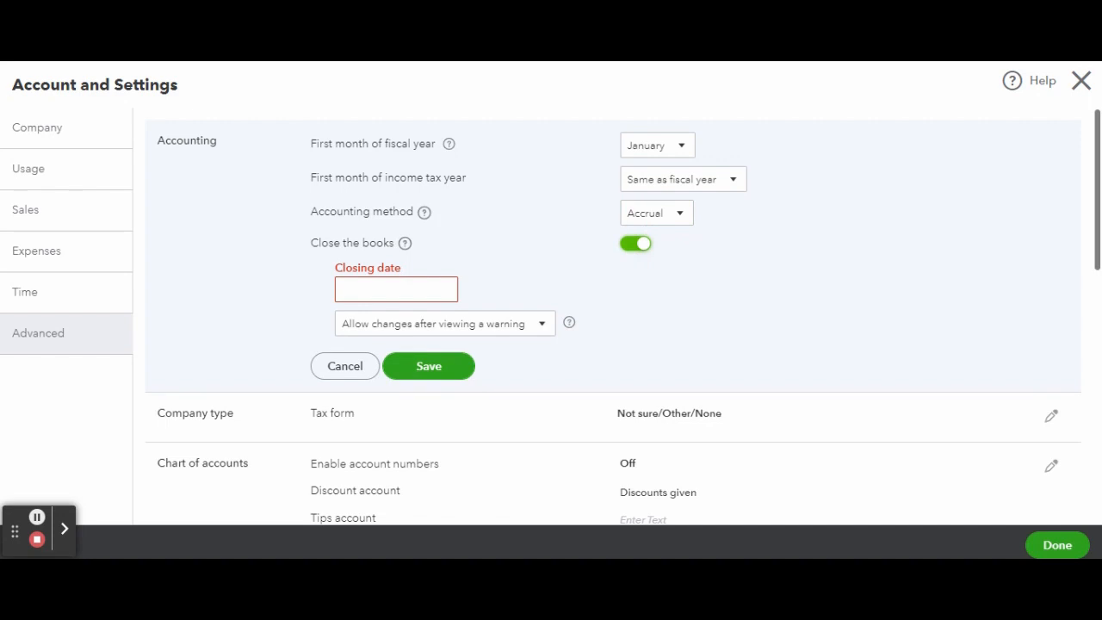
left_click(445, 289)
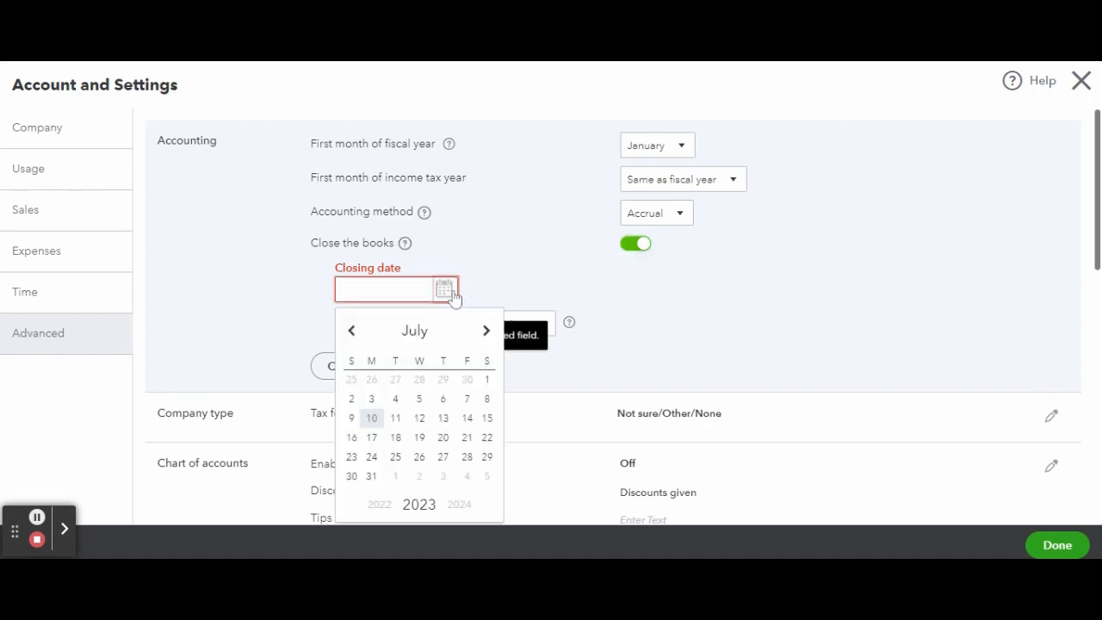
left_click(487, 336)
left_click(487, 336)
left_click(487, 336)
left_click(488, 336)
left_click(487, 336)
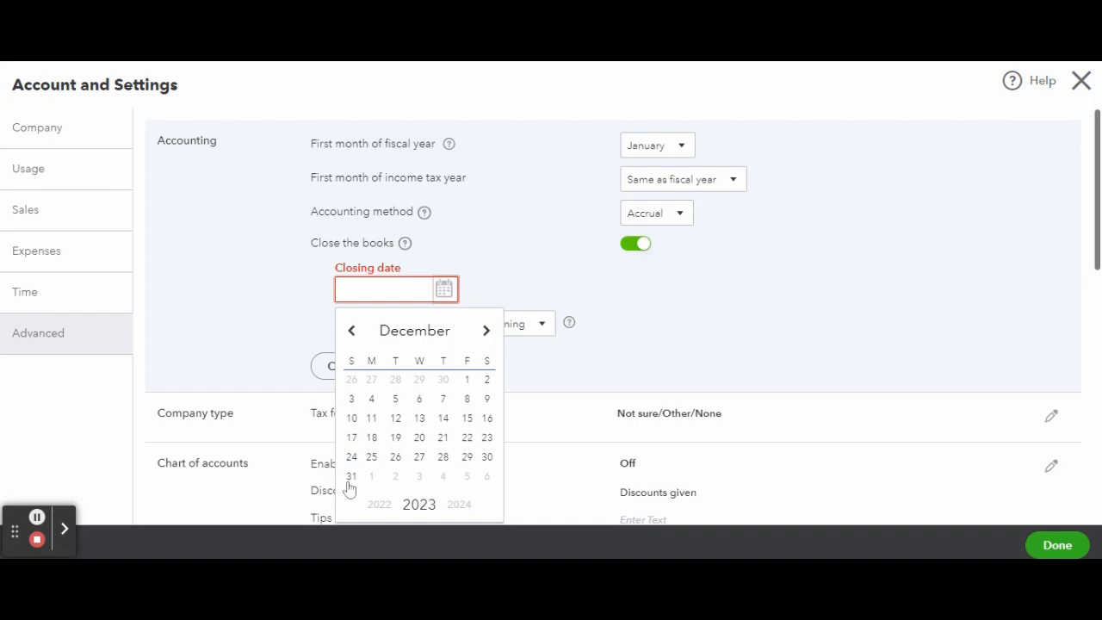
left_click(352, 476)
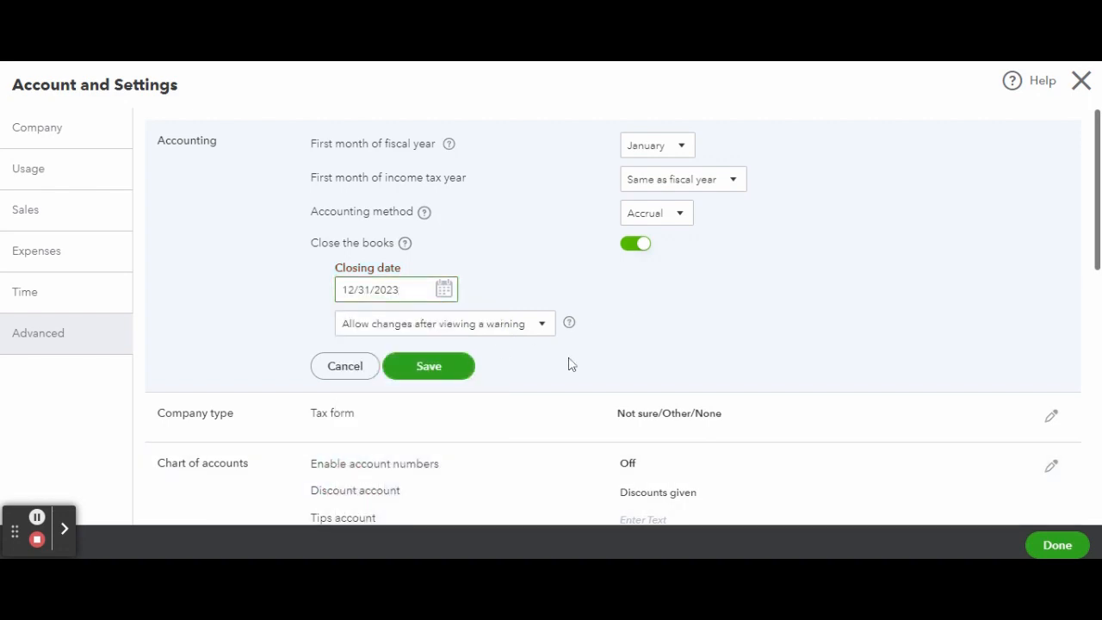
Try allowing changes to closed books only after viewing a warning and entering a password, and cancel the accounting edits.
left_click(540, 331)
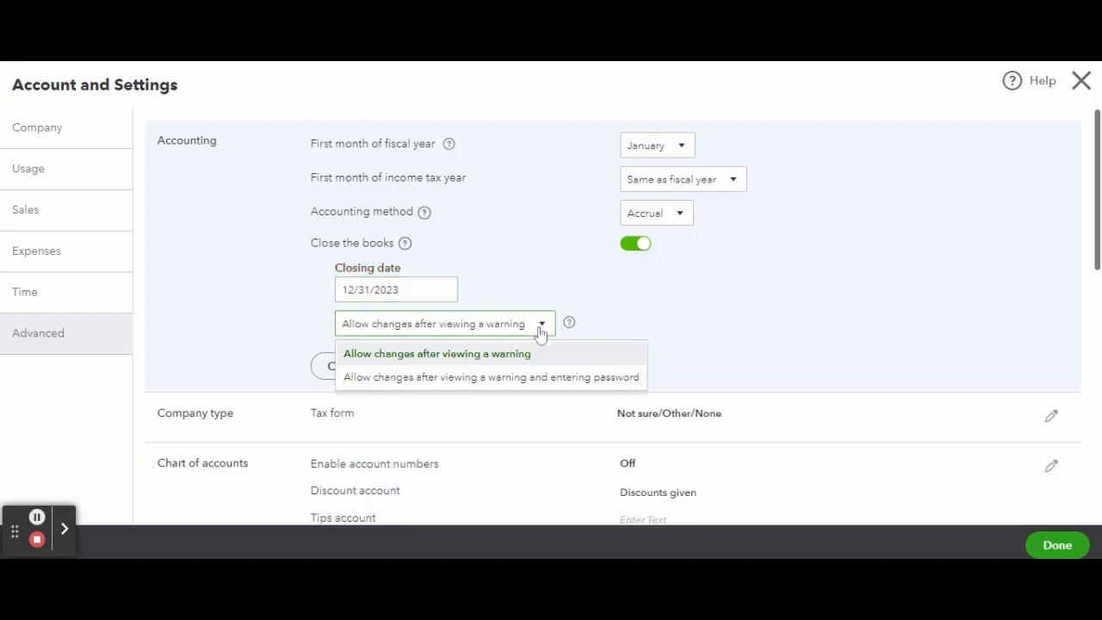
left_click(541, 380)
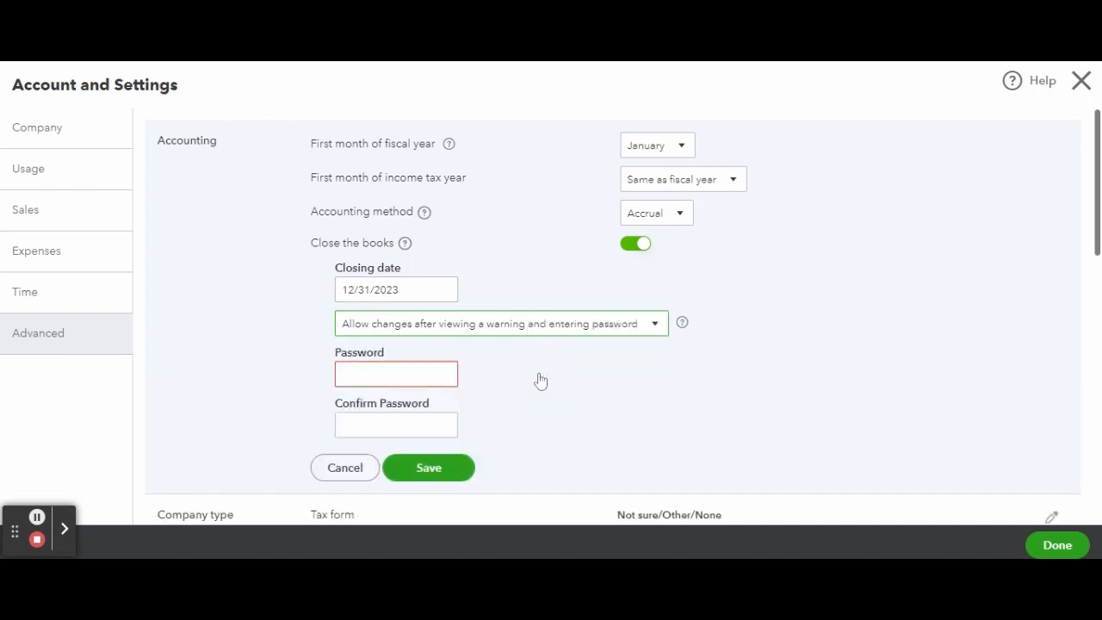
scroll(541, 380, "down", 1)
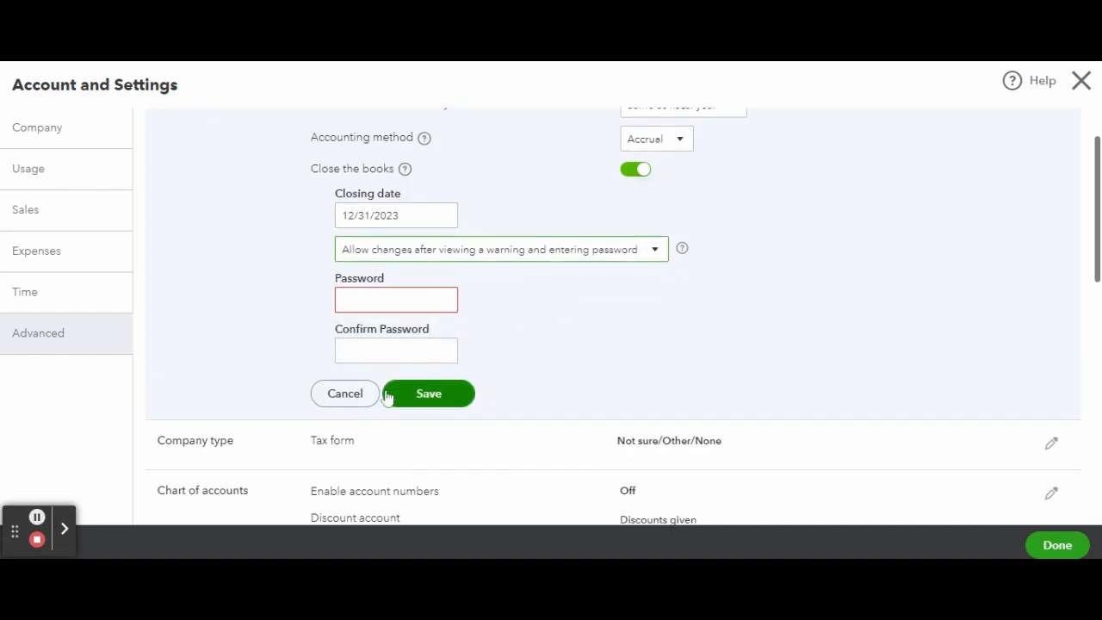
left_click(356, 402)
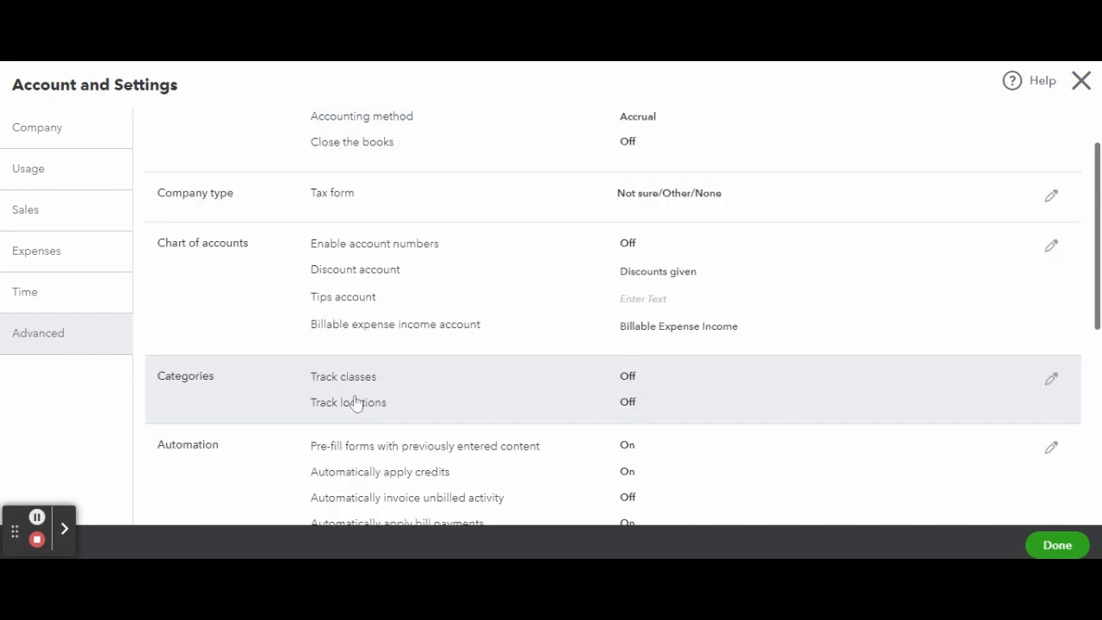
Try the tax form option Partnership or limited liability company (Form 1065) for the company type, and cancel the edit.
scroll(582, 334, "up", 1)
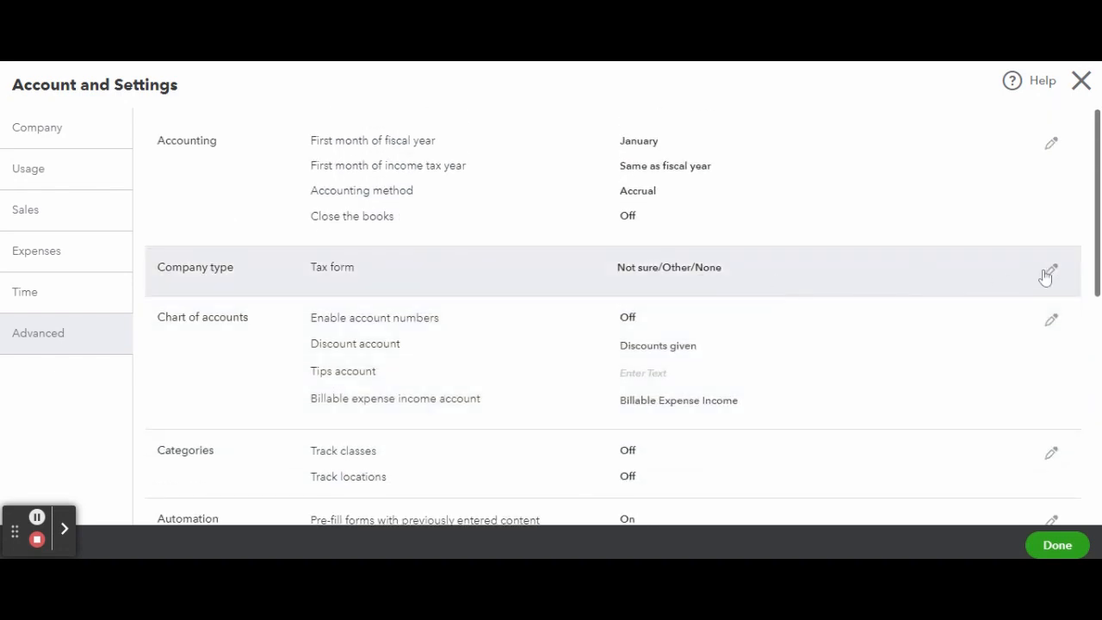
left_click(1051, 269)
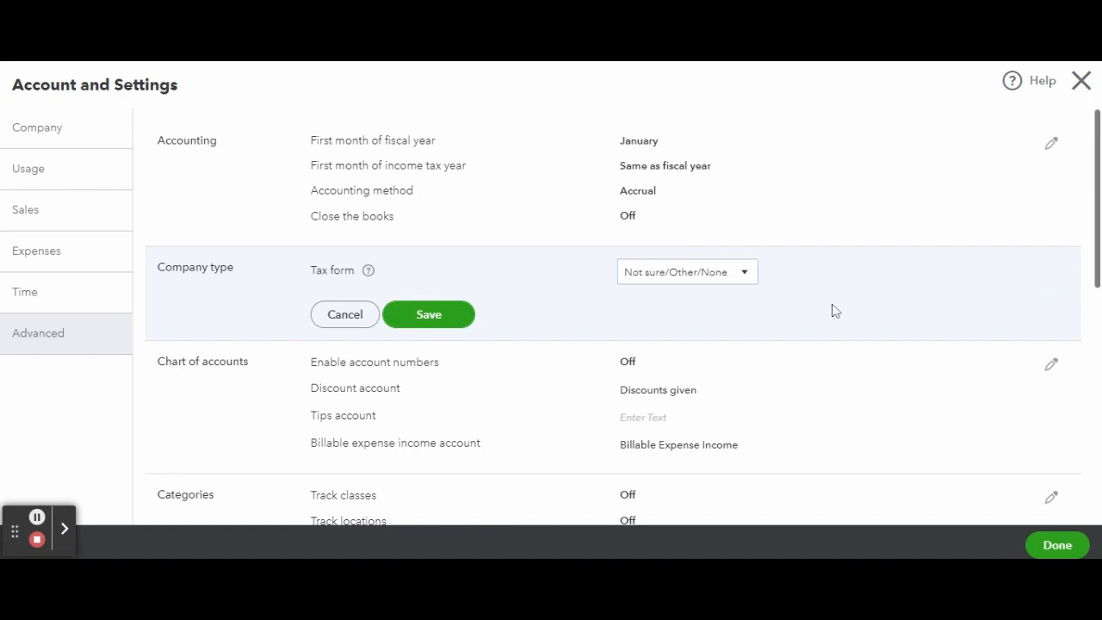
left_click(746, 274)
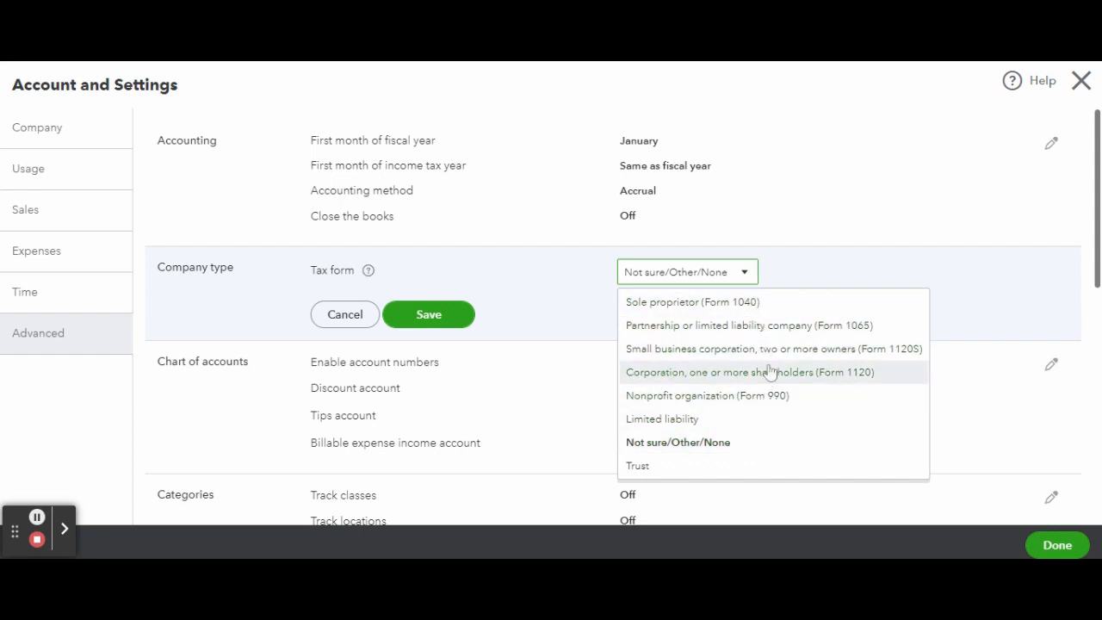
left_click(777, 326)
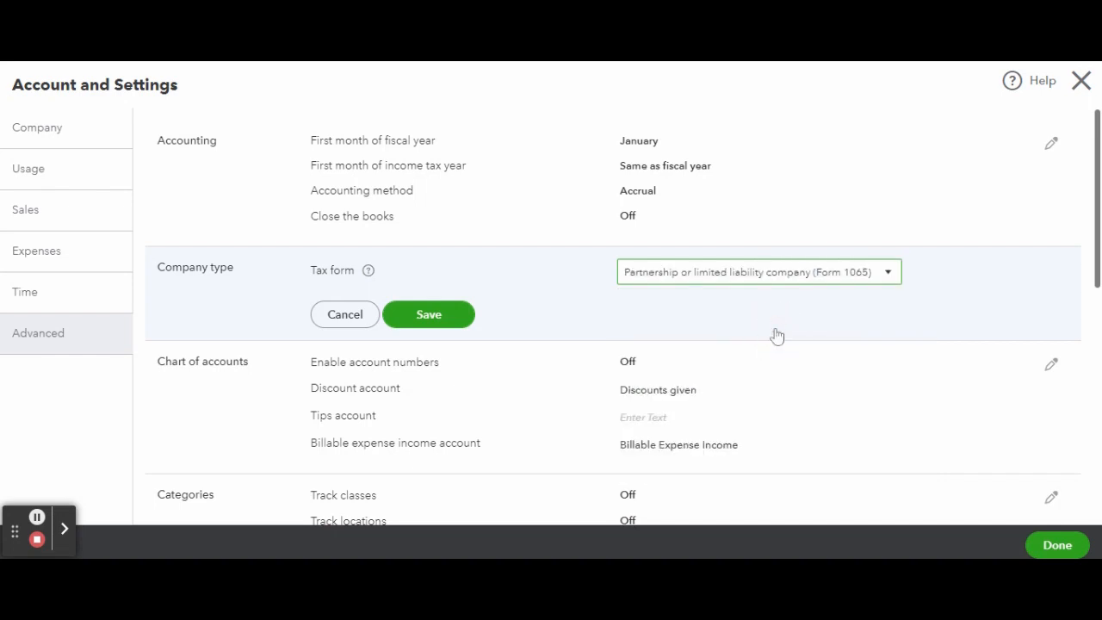
scroll(777, 336, "down", 1)
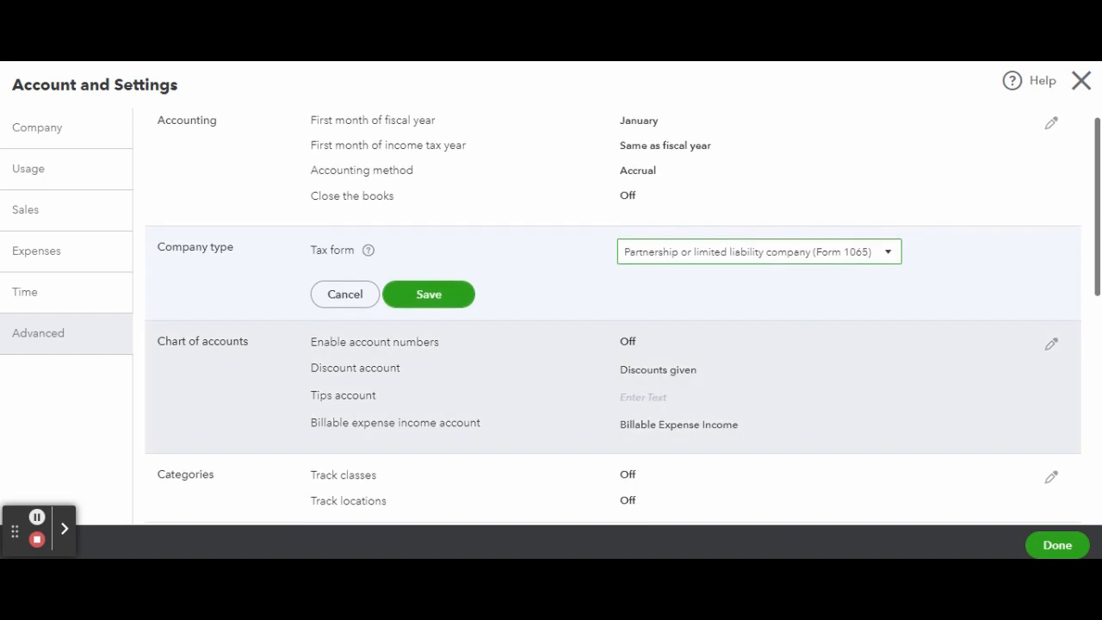
left_click(344, 294)
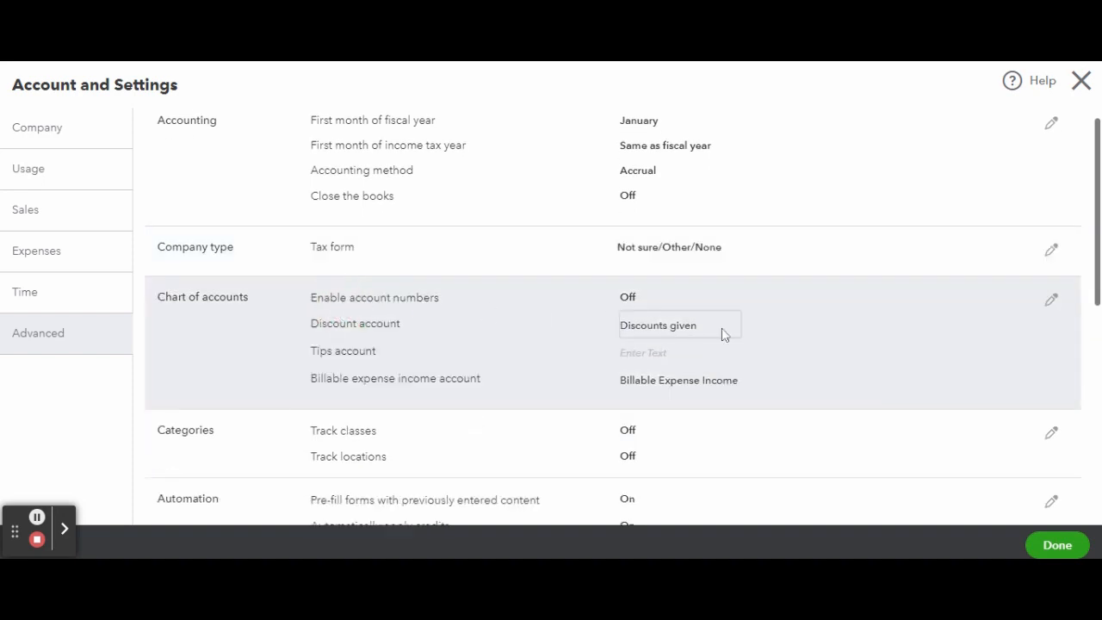
Enable account numbers in the chart of accounts settings and have them shown.
left_click(1051, 301)
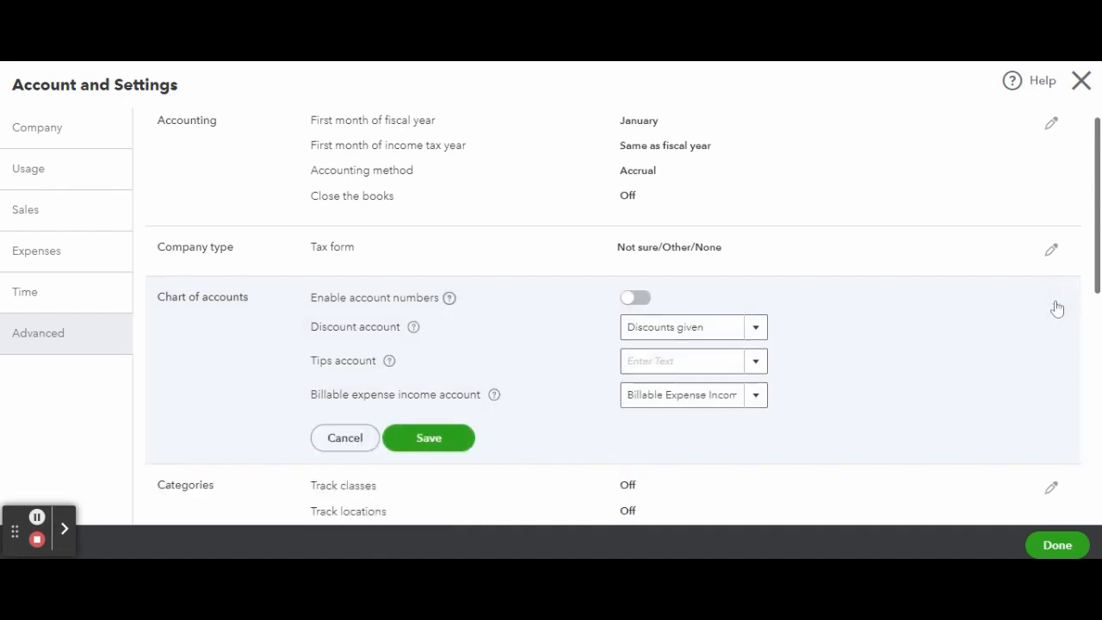
scroll(953, 340, "down", 2)
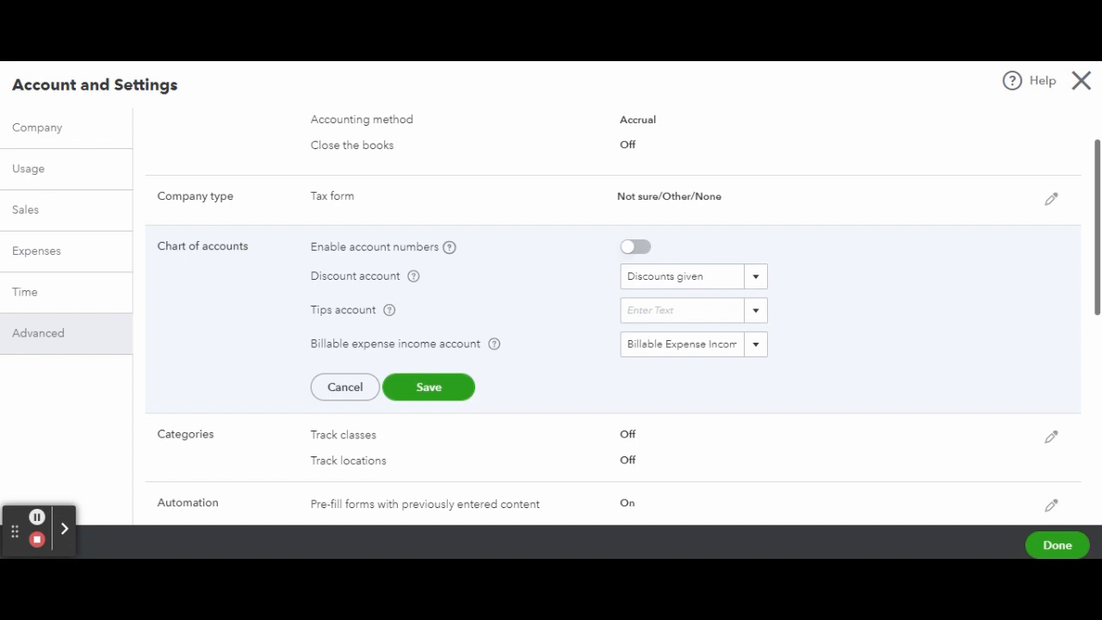
left_click(635, 247)
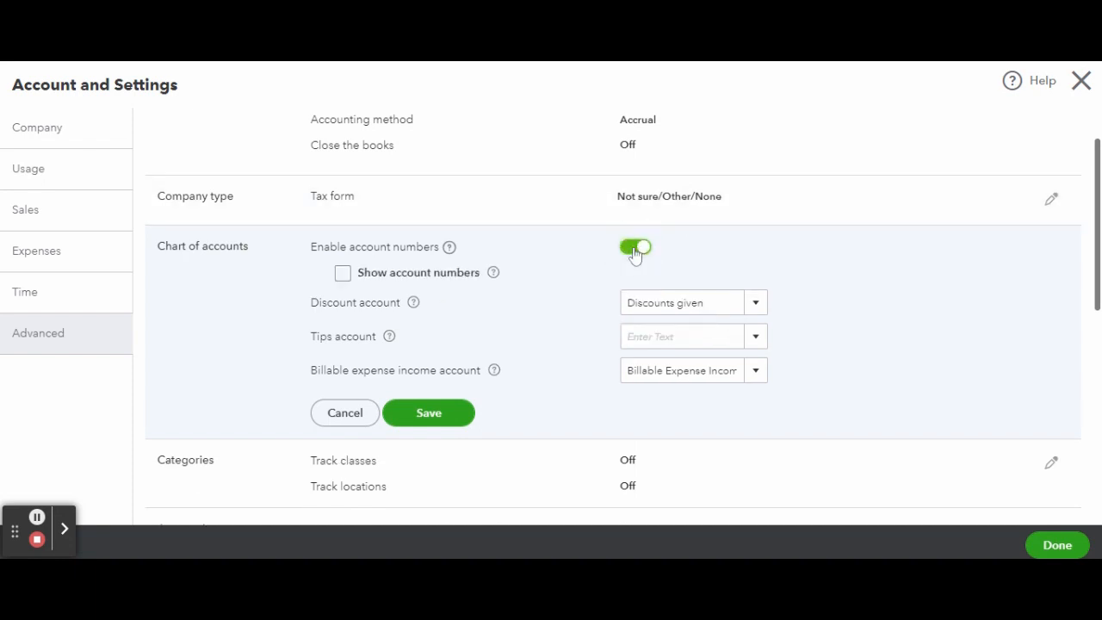
left_click(347, 275)
Check the discount account choice and look through the accounts available as the tips account.
left_click(758, 303)
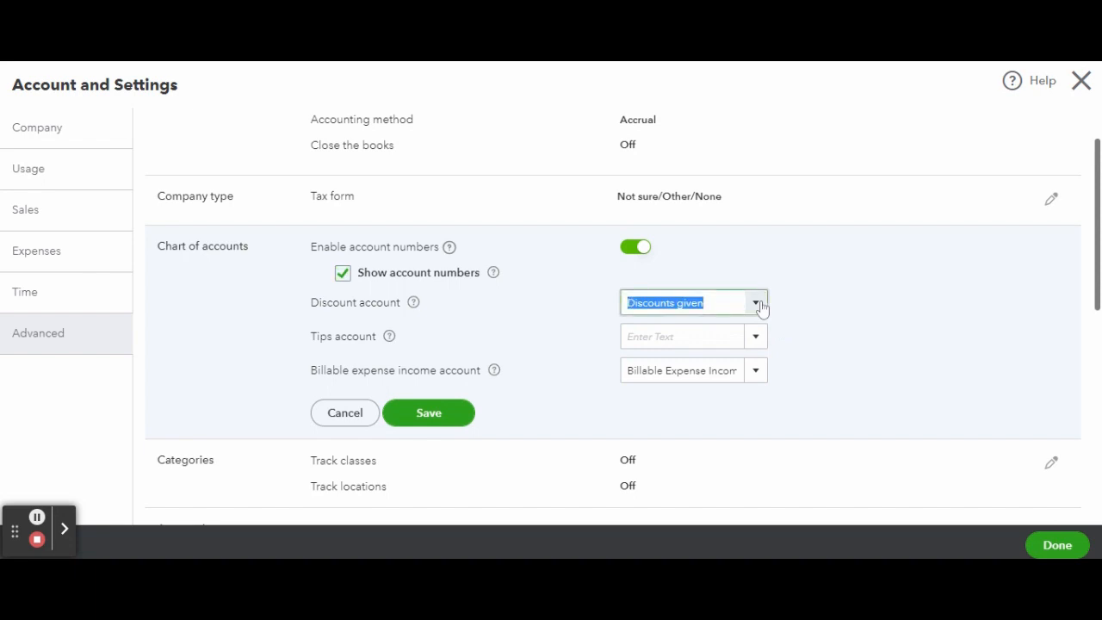
left_click(757, 303)
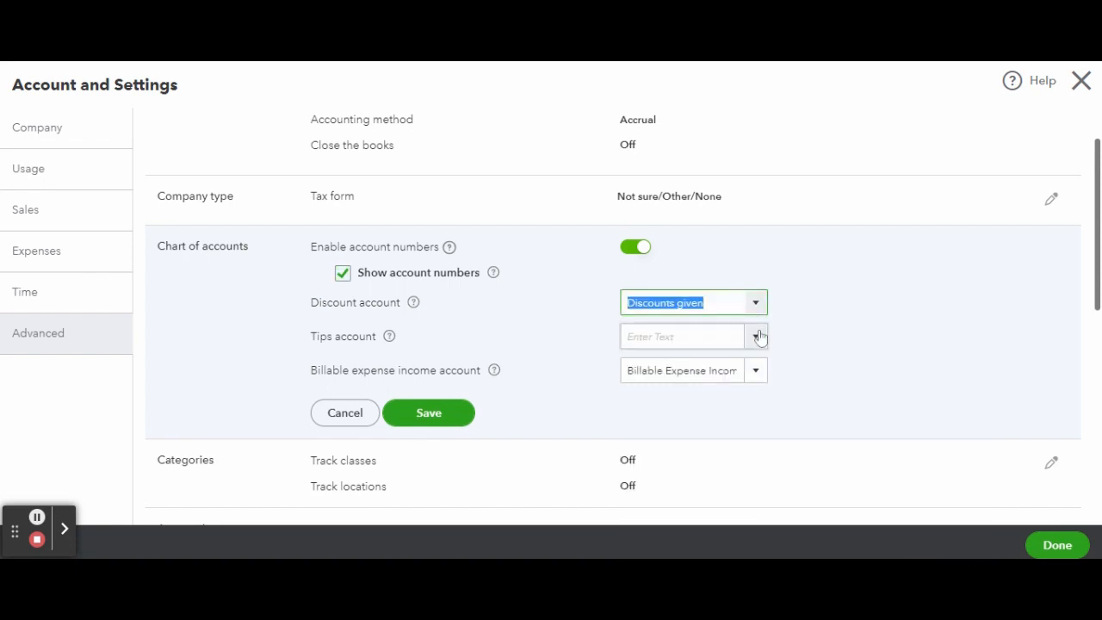
left_click(757, 337)
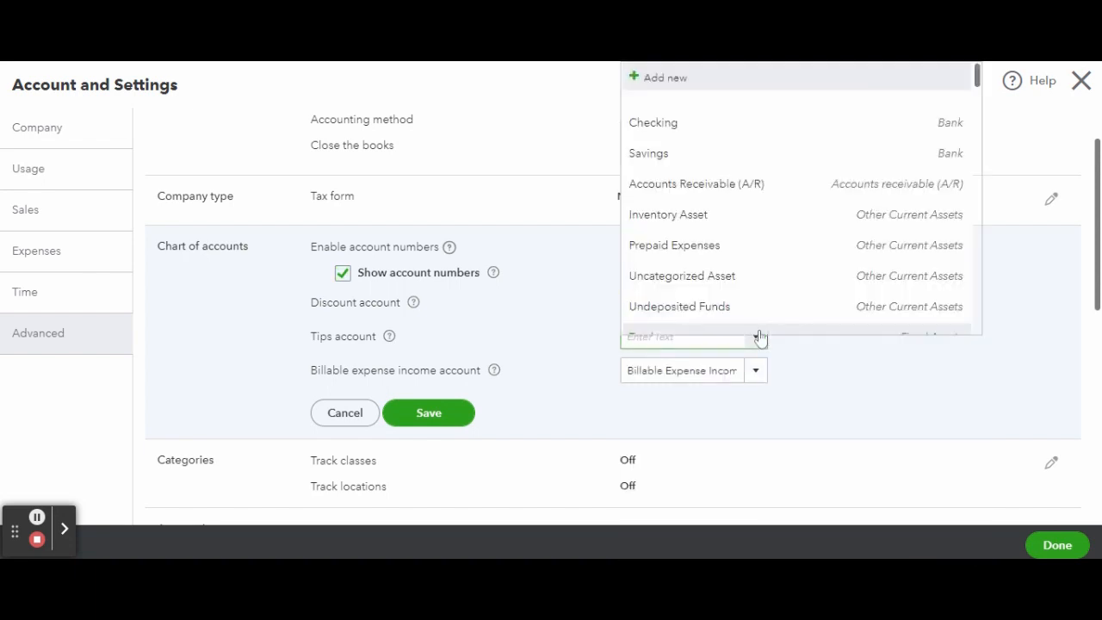
scroll(768, 258, "down", 3)
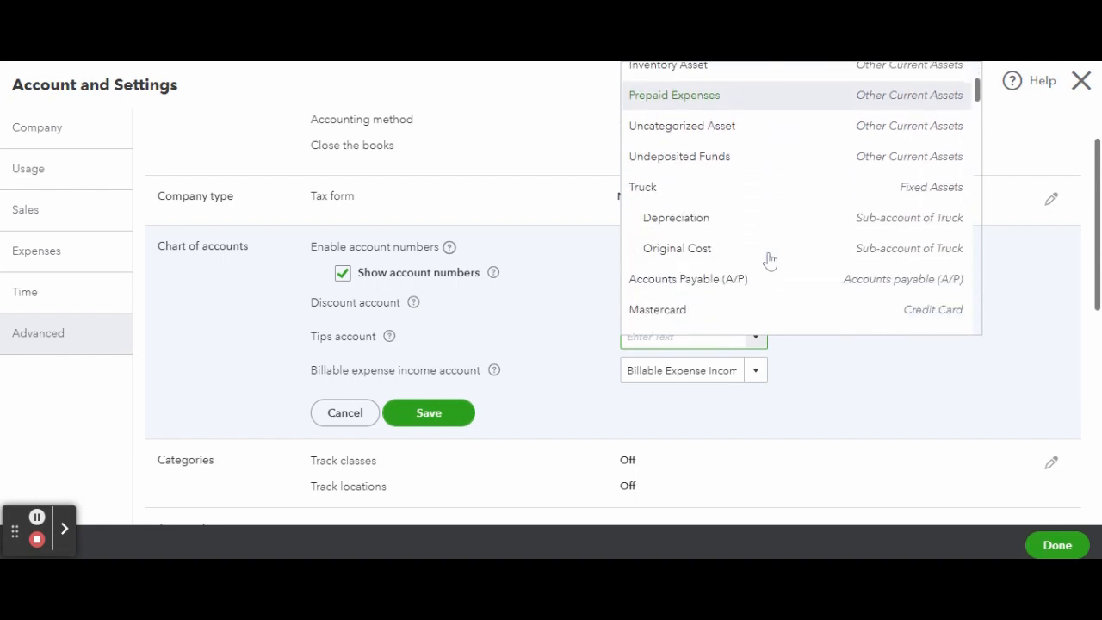
scroll(770, 261, "down", 5)
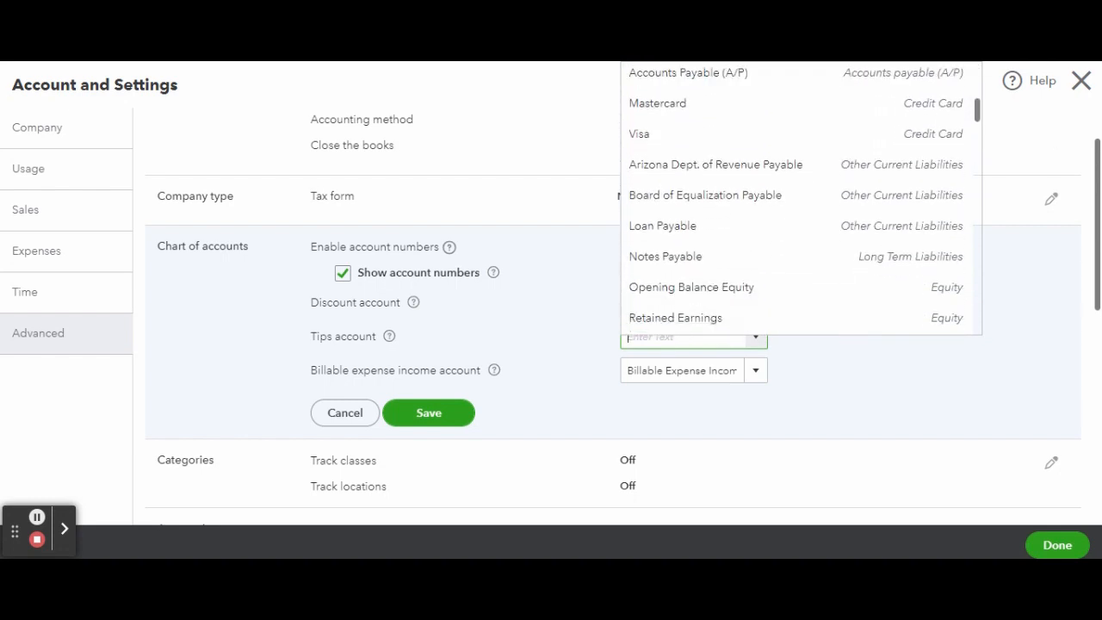
scroll(770, 259, "down", 5)
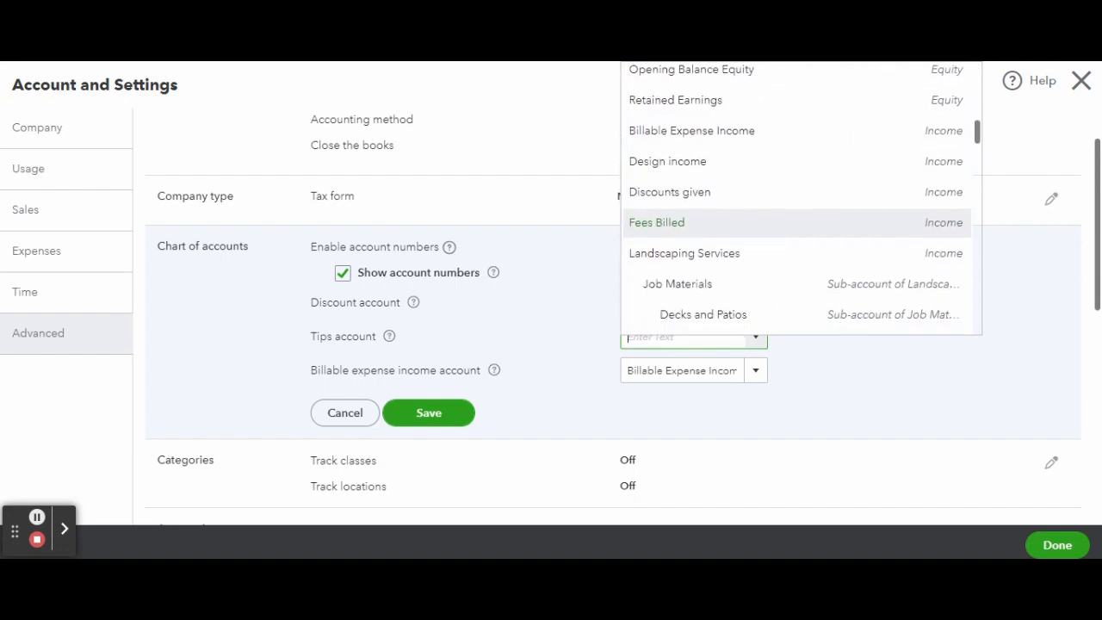
scroll(769, 224, "down", 4)
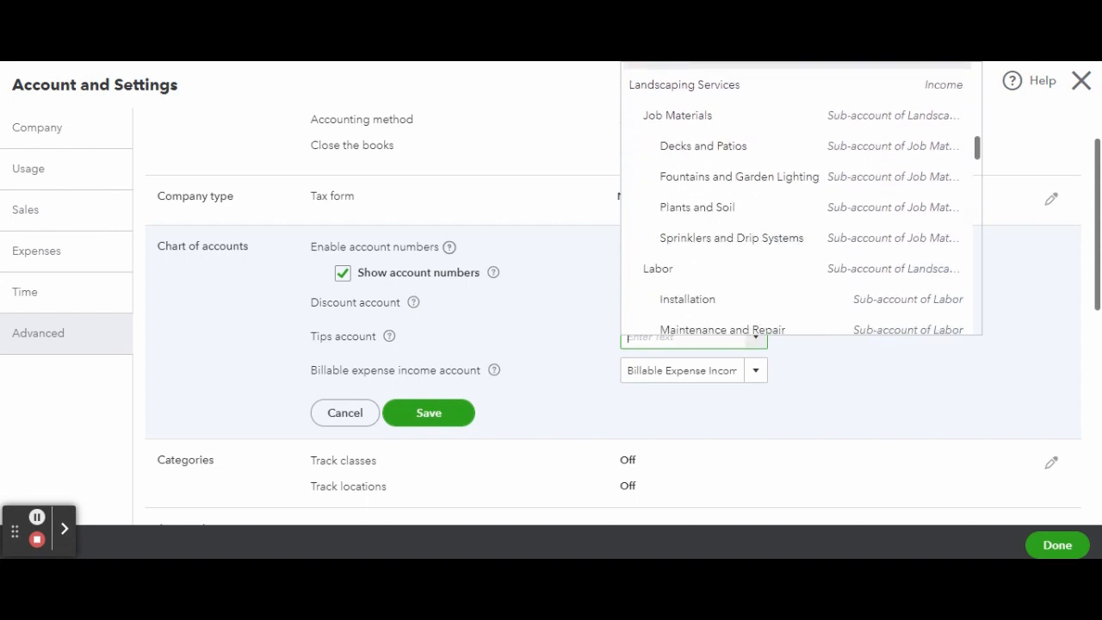
scroll(770, 228, "down", 4)
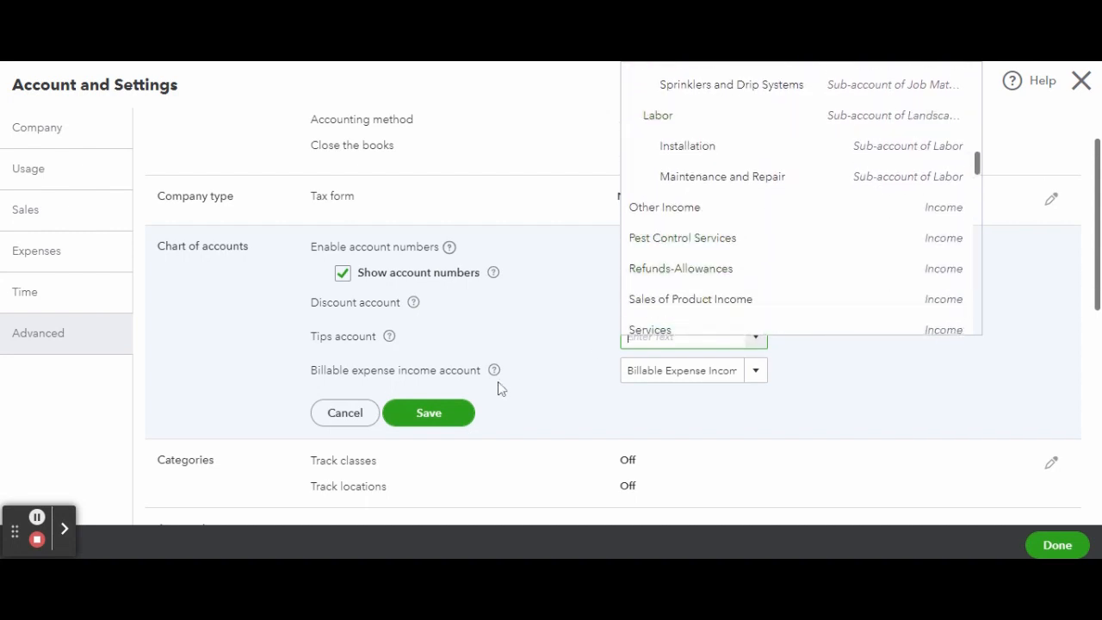
key("Escape")
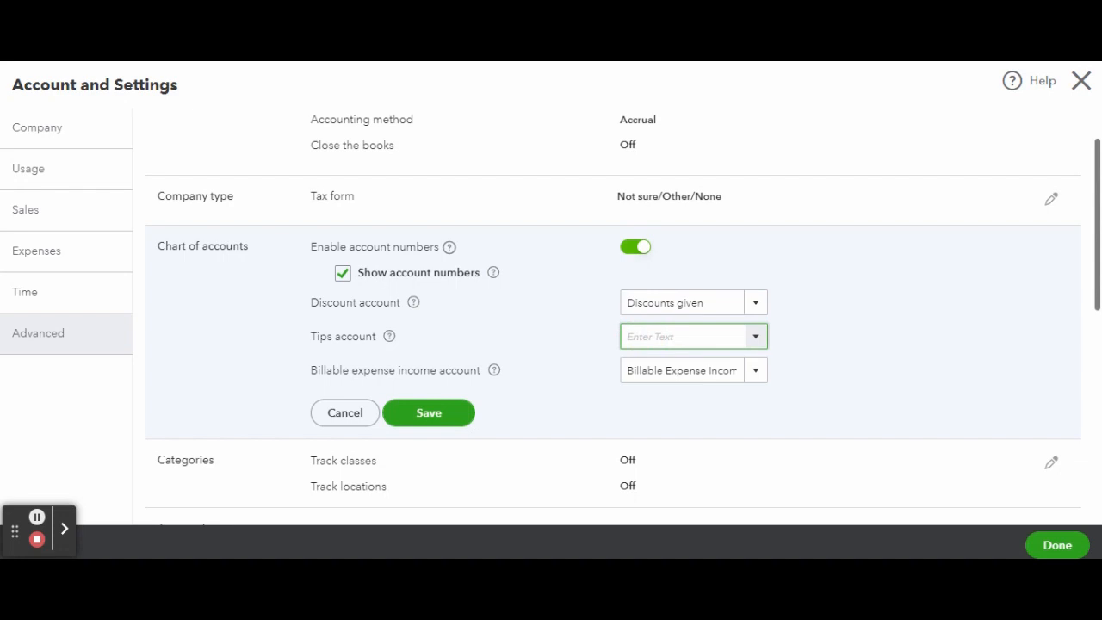
Search the tips account choices for "Un" and start adding a new account for tips.
type("Uncategorized Asse")
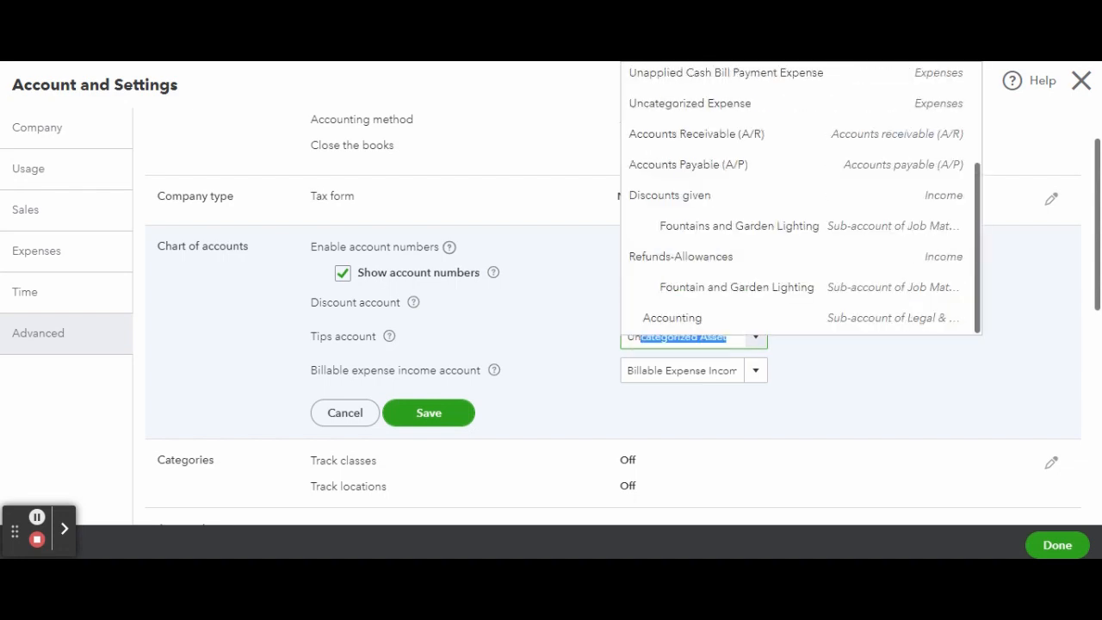
scroll(738, 296, "up", 4)
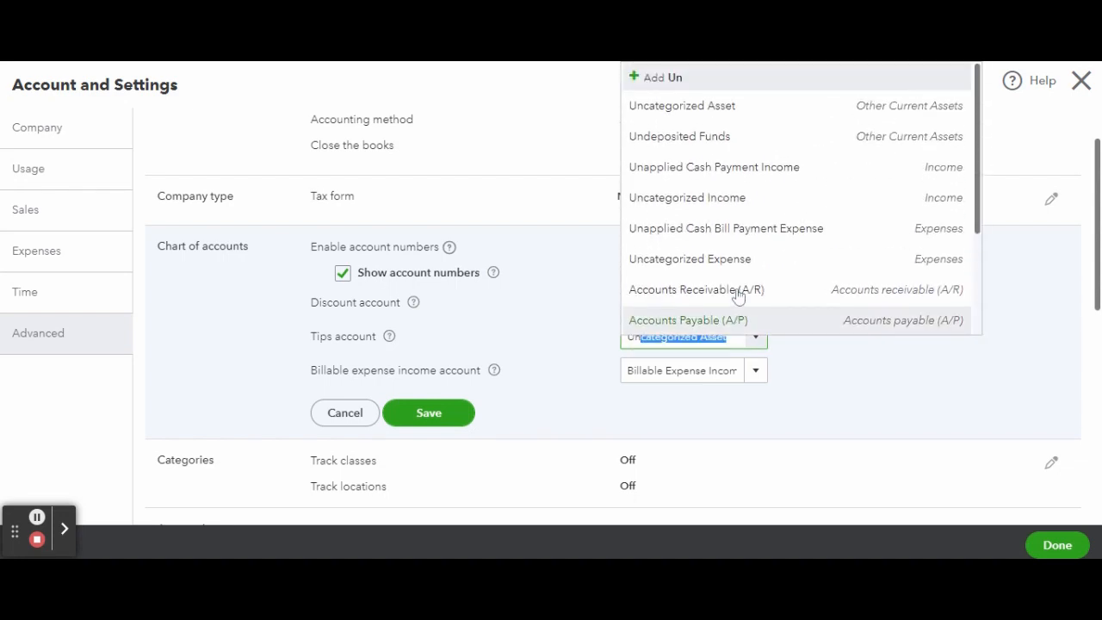
left_click(732, 81)
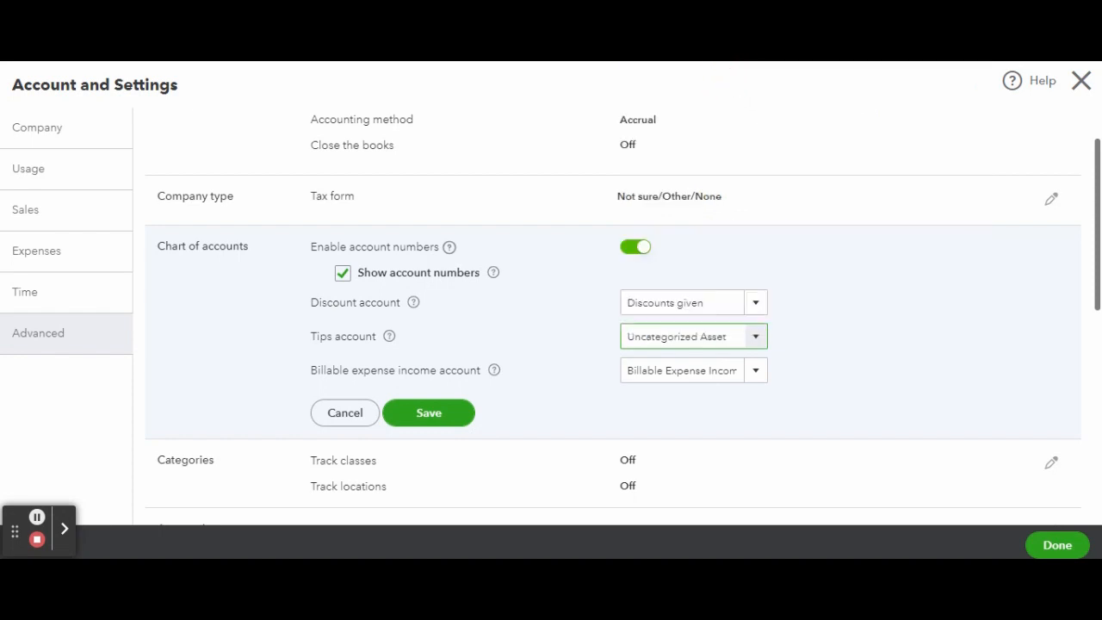
left_click(754, 339)
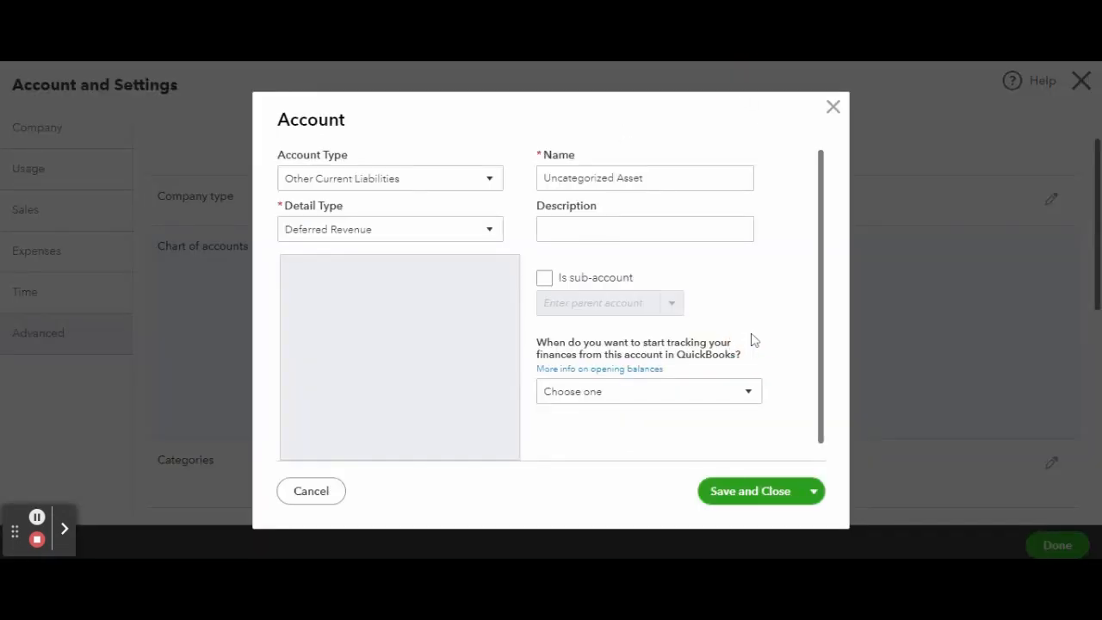
Try Income as the new account's type and look through its detail types.
left_click(447, 179)
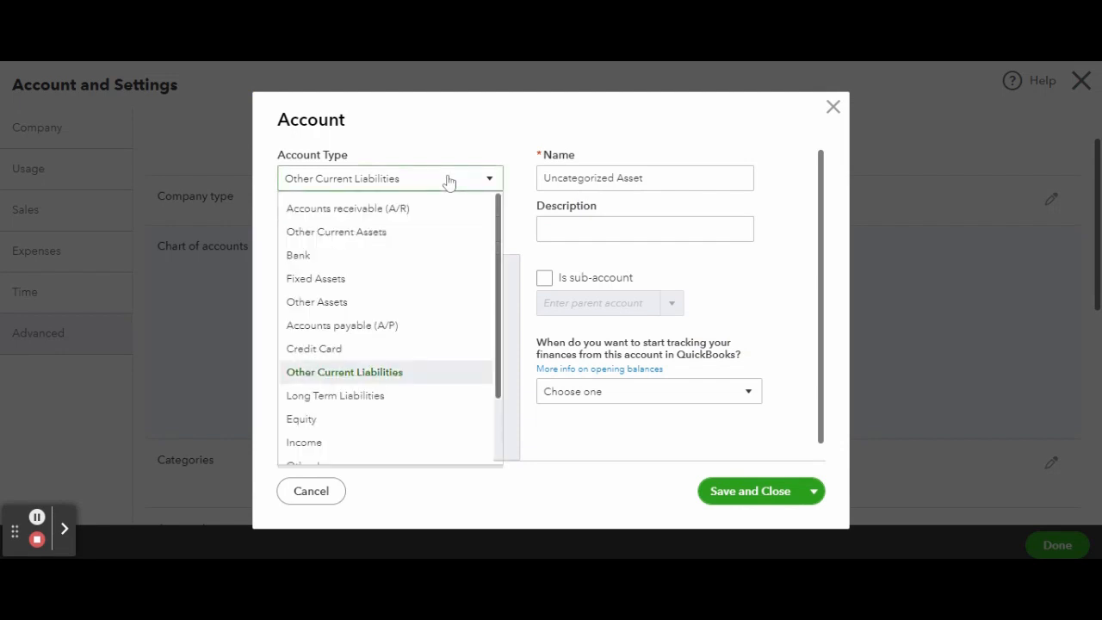
scroll(399, 388, "down", 2)
left_click(400, 366)
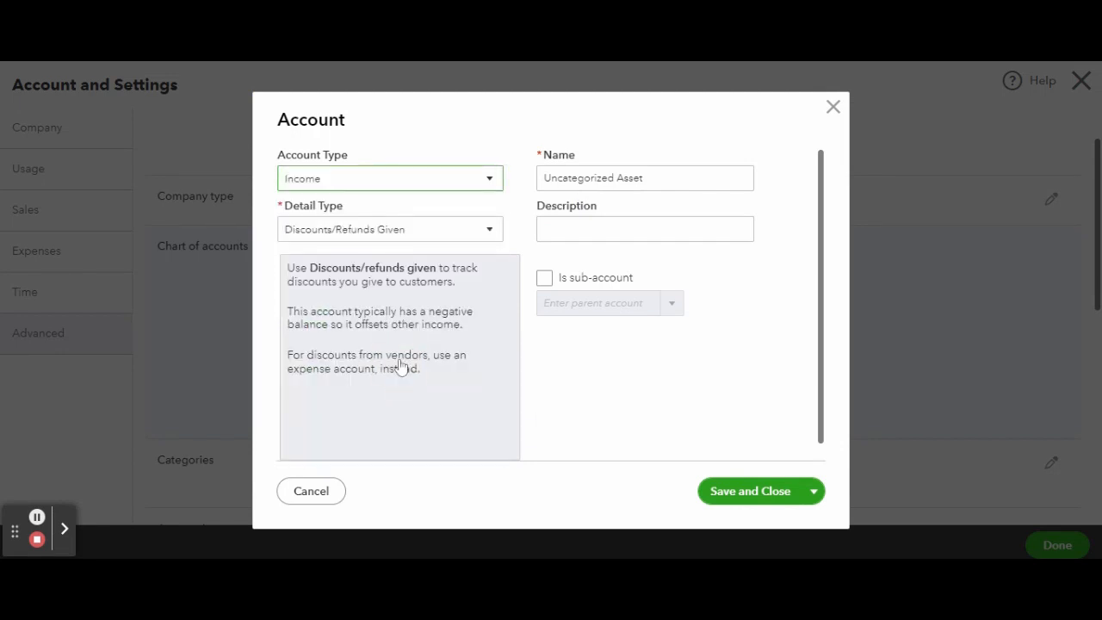
left_click(408, 234)
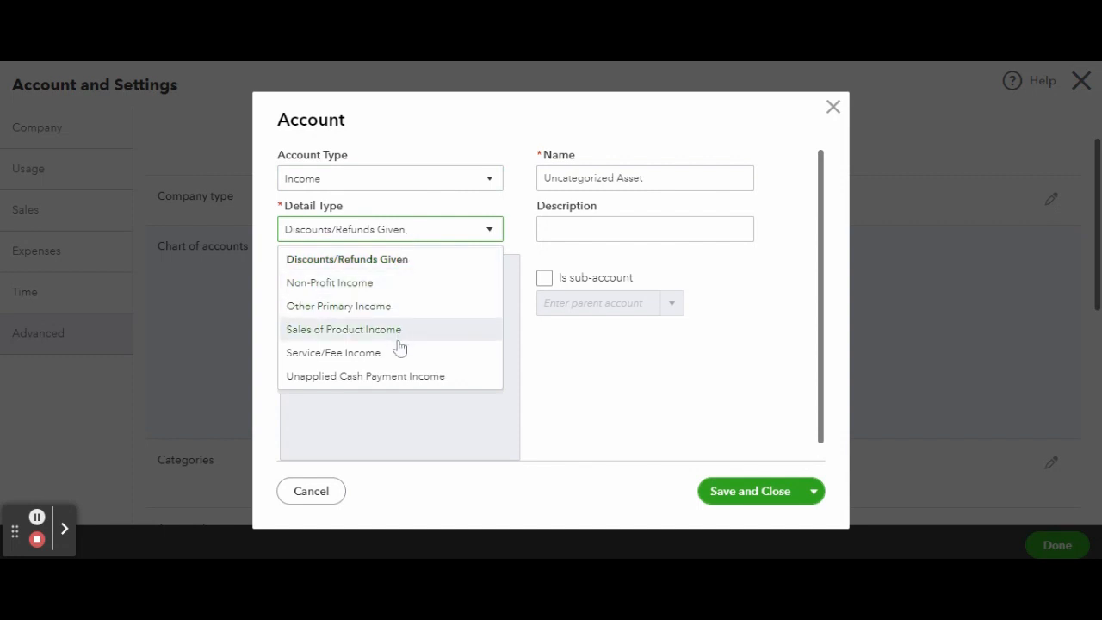
Set the new account's type to Other Income and its detail type to Other Miscellaneous Income.
left_click(459, 177)
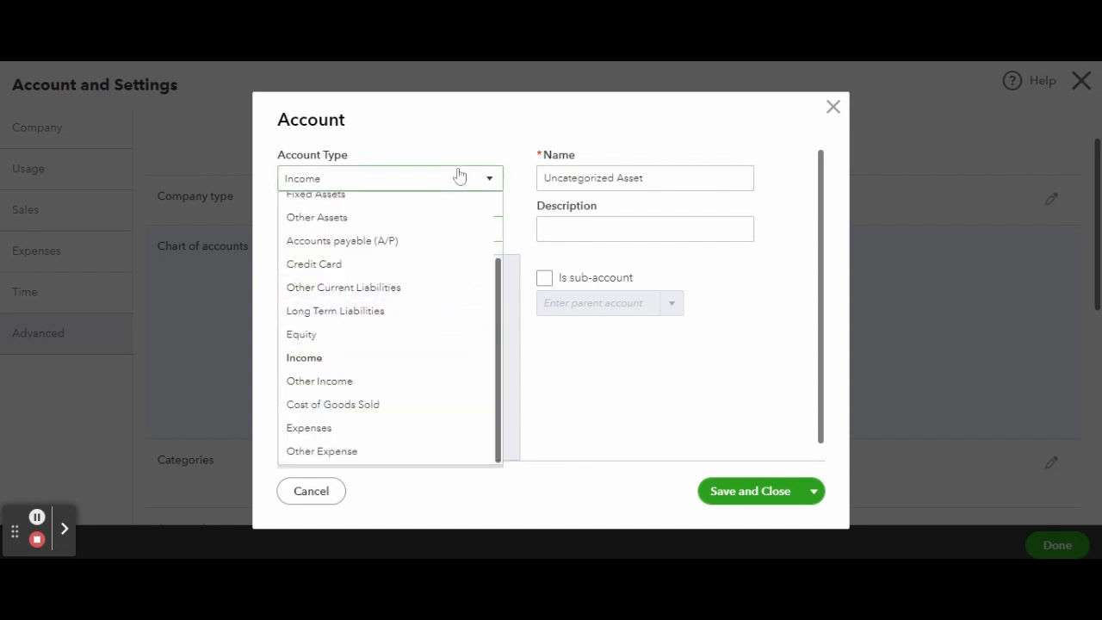
left_click(391, 384)
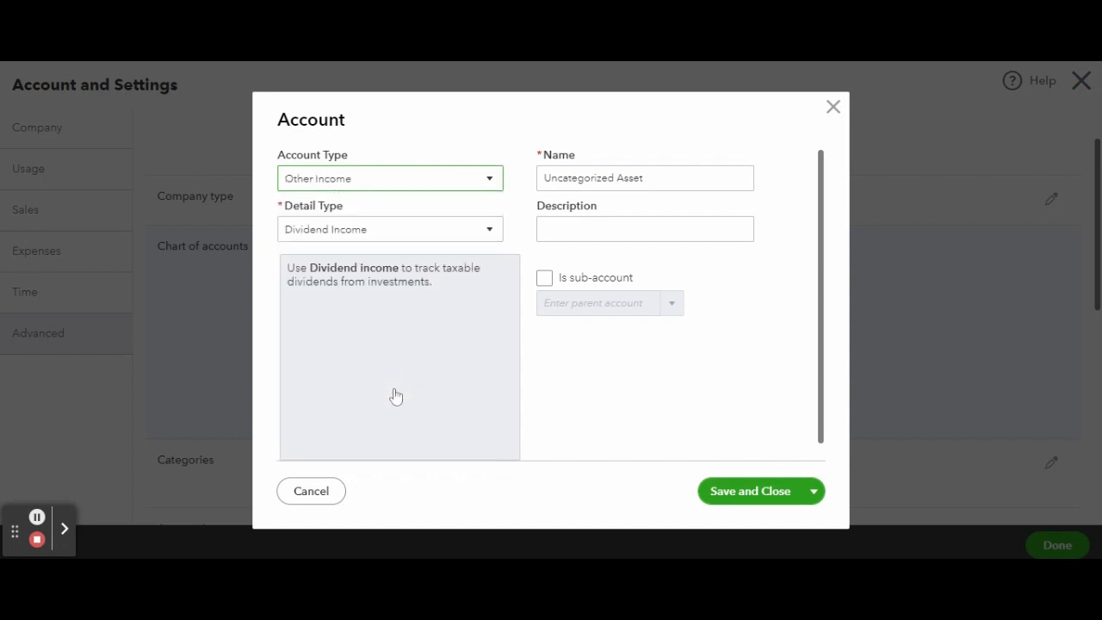
left_click(405, 231)
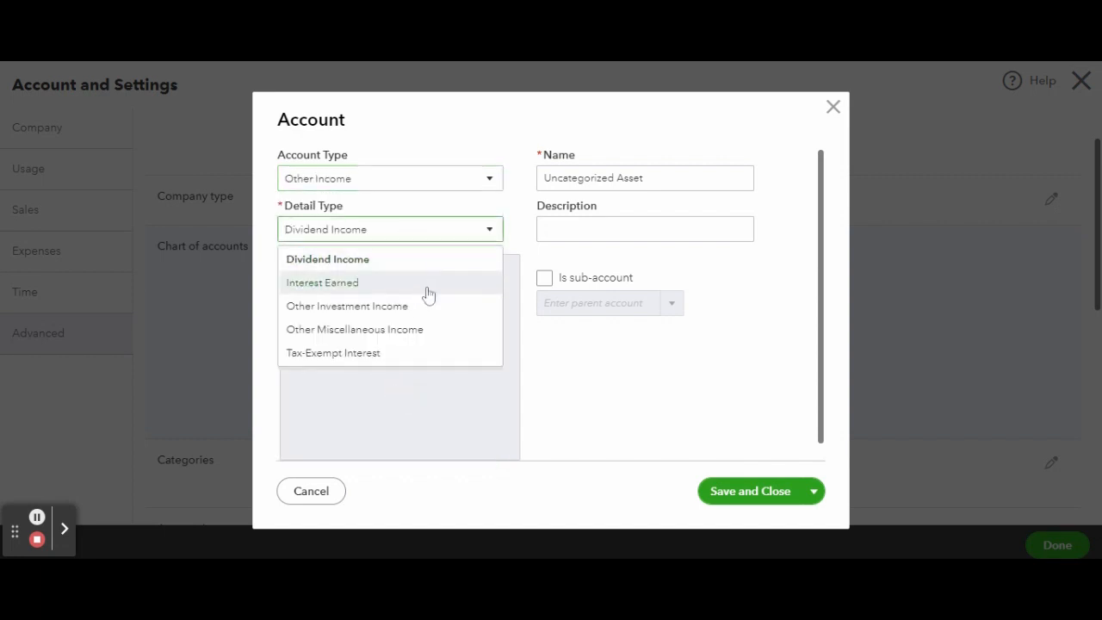
left_click(426, 332)
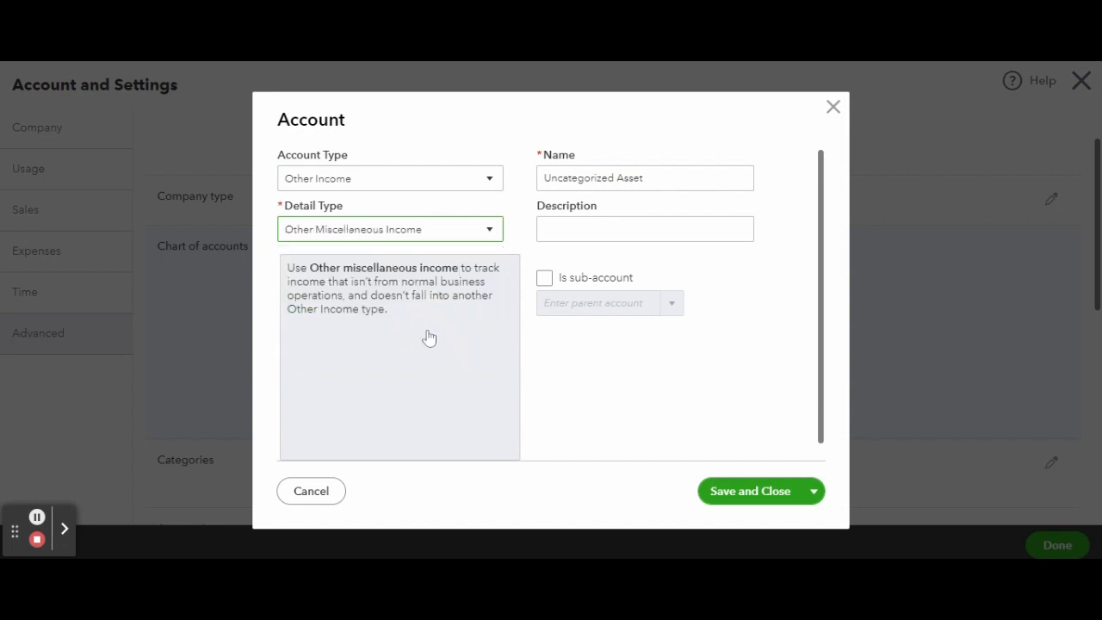
Name the new account Undistributed Tips and save it as the tips account choice.
left_click(608, 179)
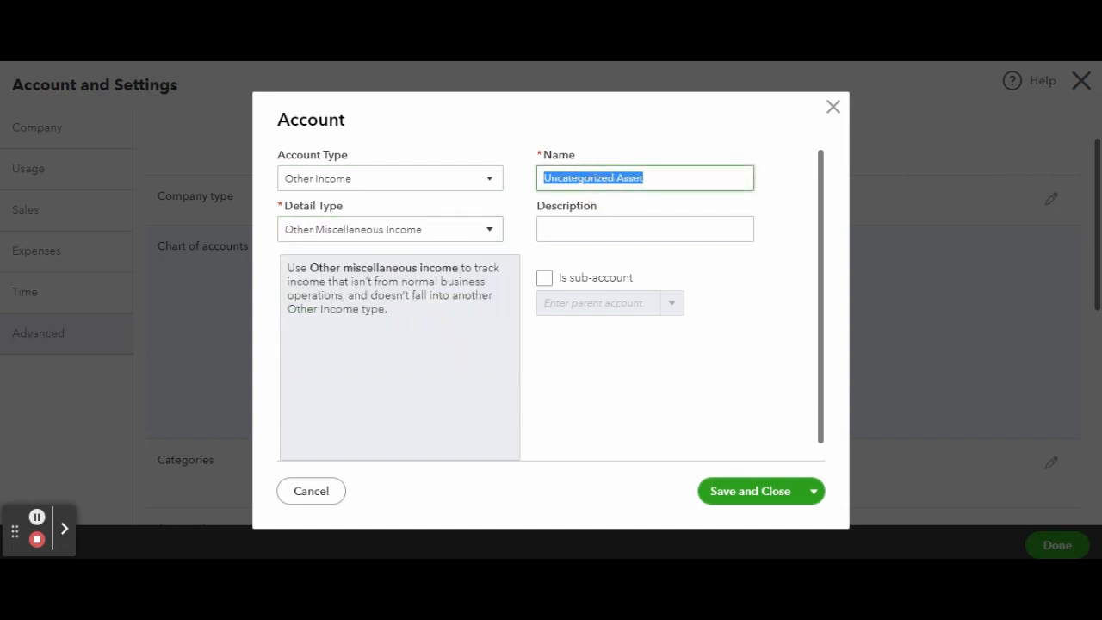
type("Undistr")
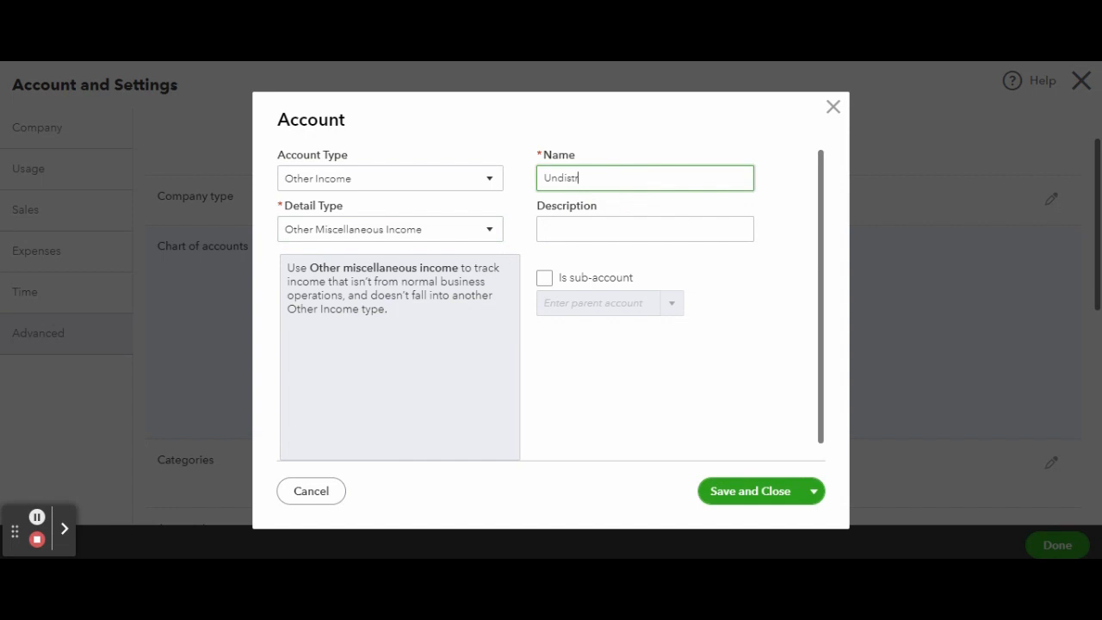
type("ibuted Tips")
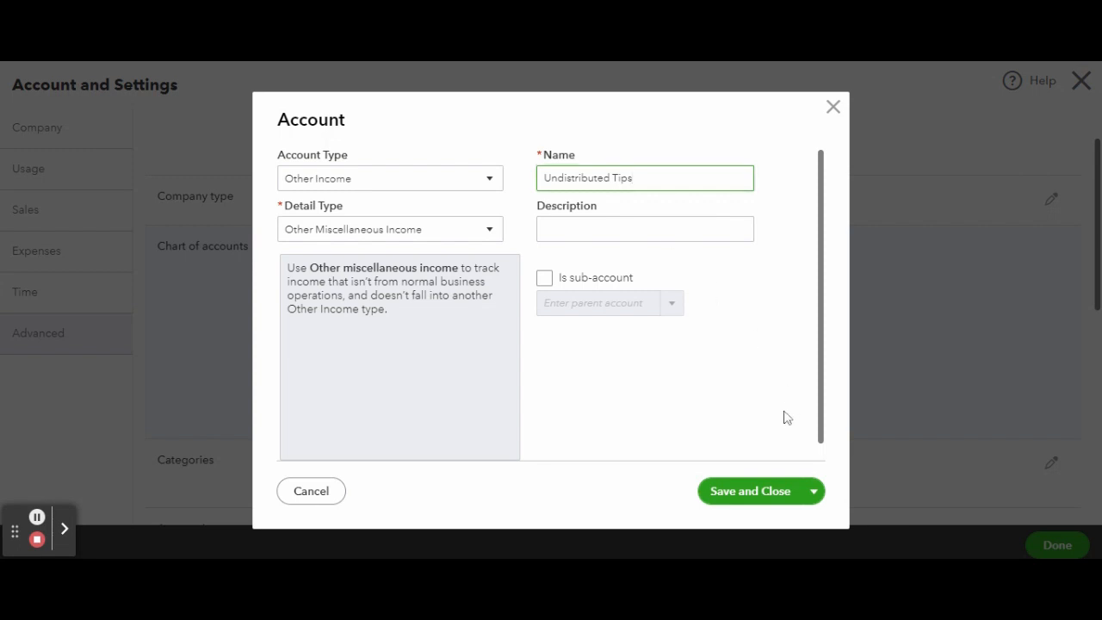
left_click(751, 510)
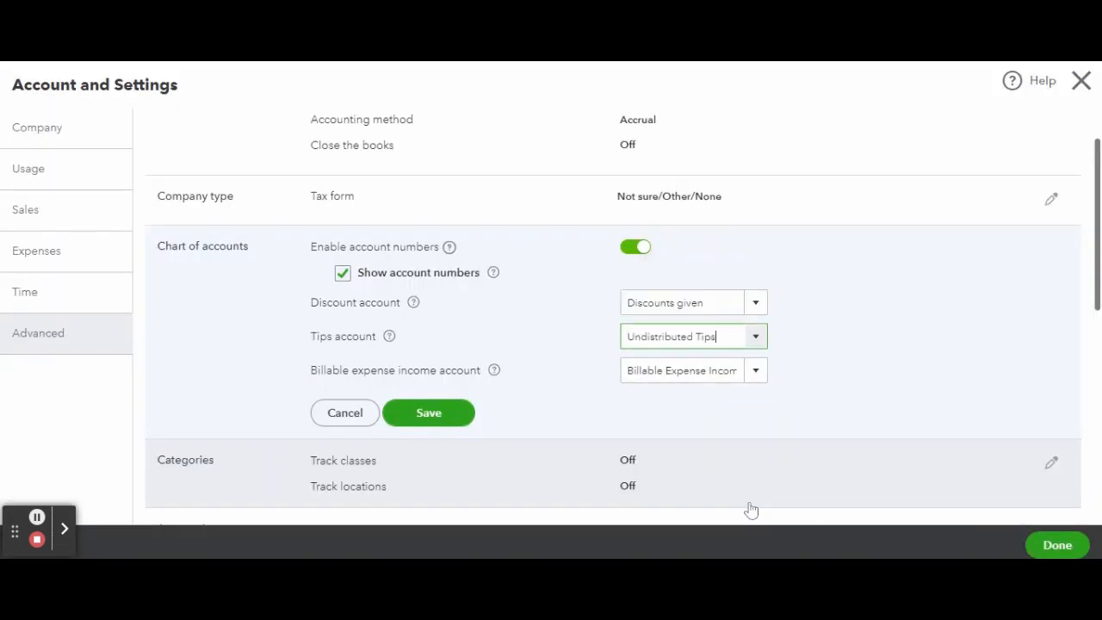
Look at the accounts available for billable expense income, and cancel the chart of accounts edits.
scroll(828, 389, "down", 1)
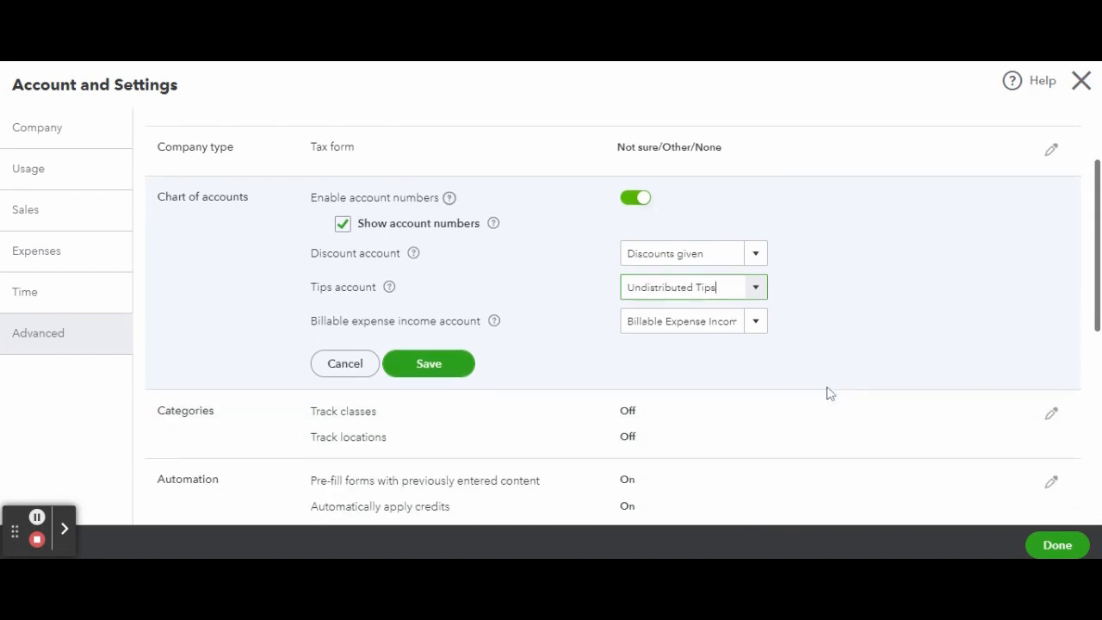
left_click(763, 329)
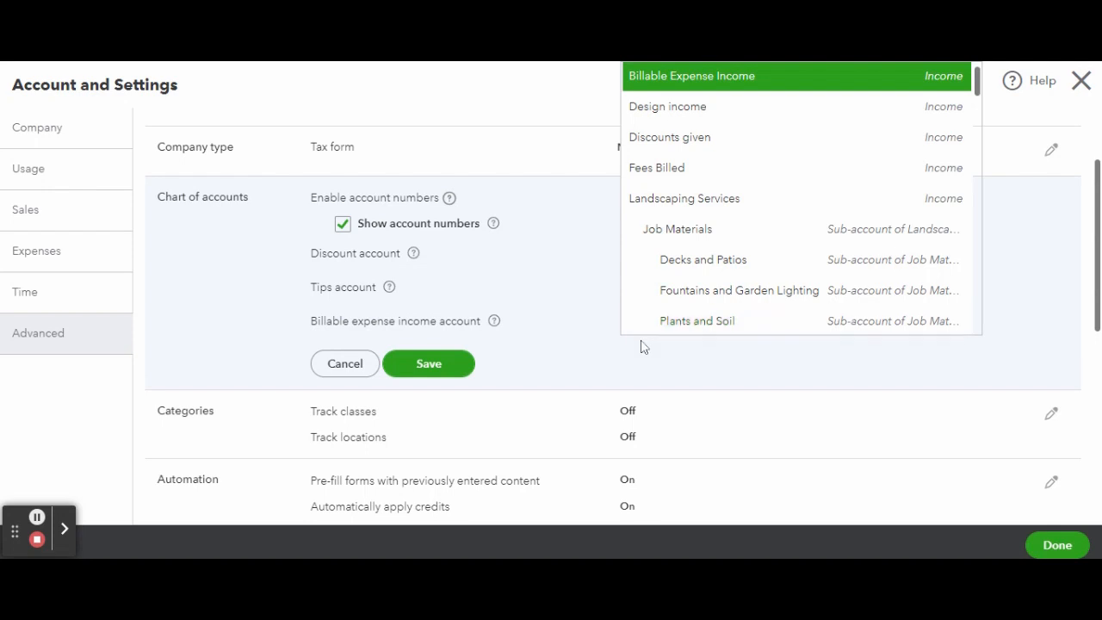
left_click(517, 367)
left_click(358, 372)
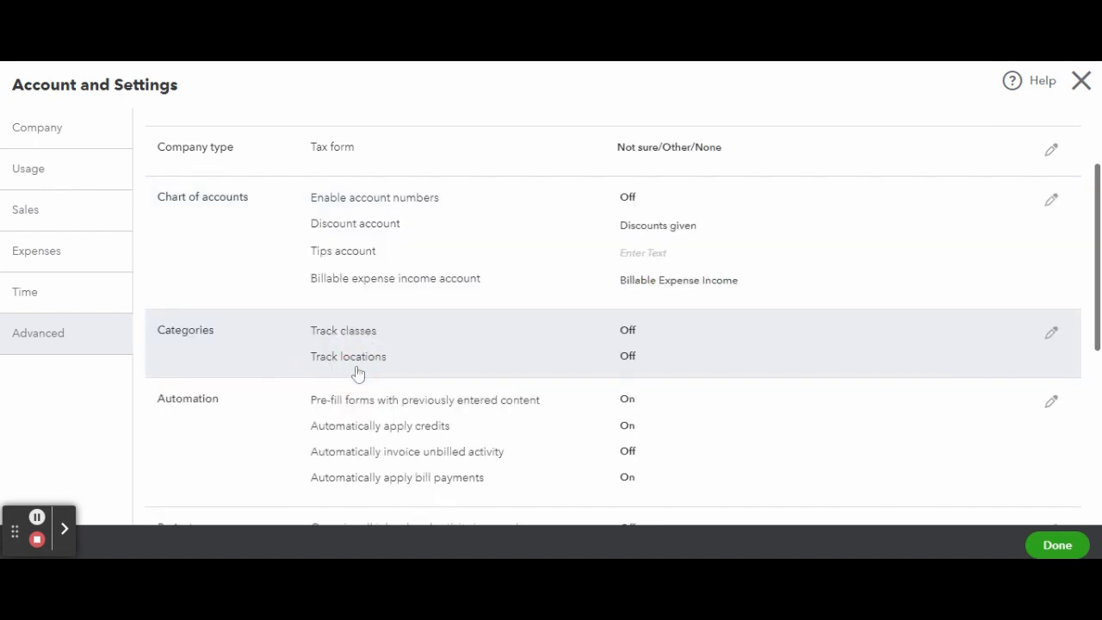
Try class tracking with a warning for transactions not assigned a class, and check the options for assigning classes.
scroll(588, 270, "down", 2)
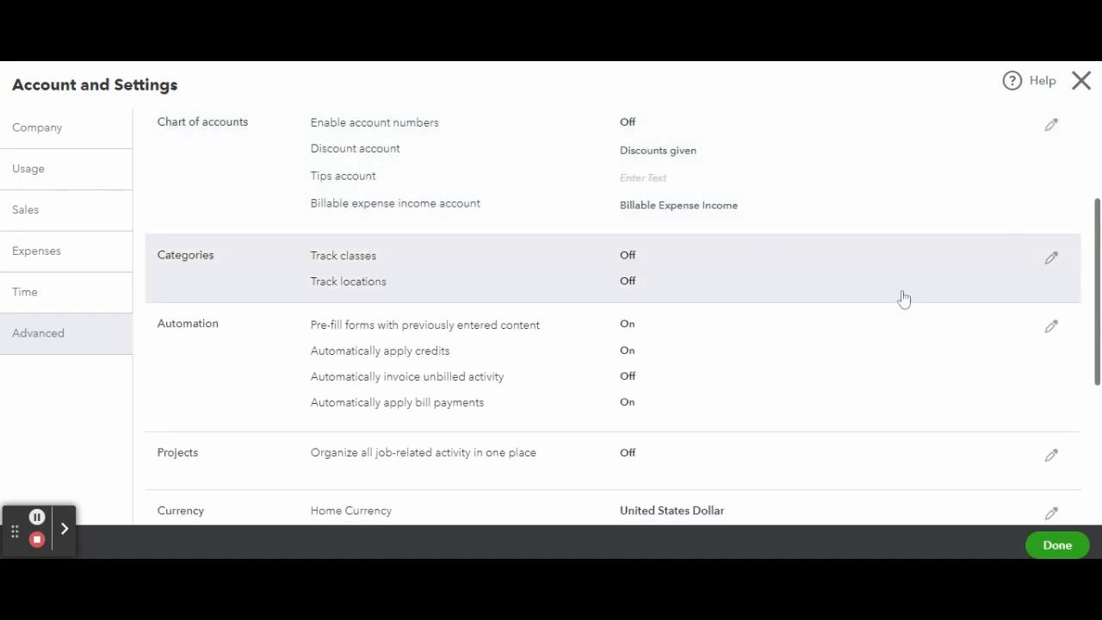
left_click(1052, 258)
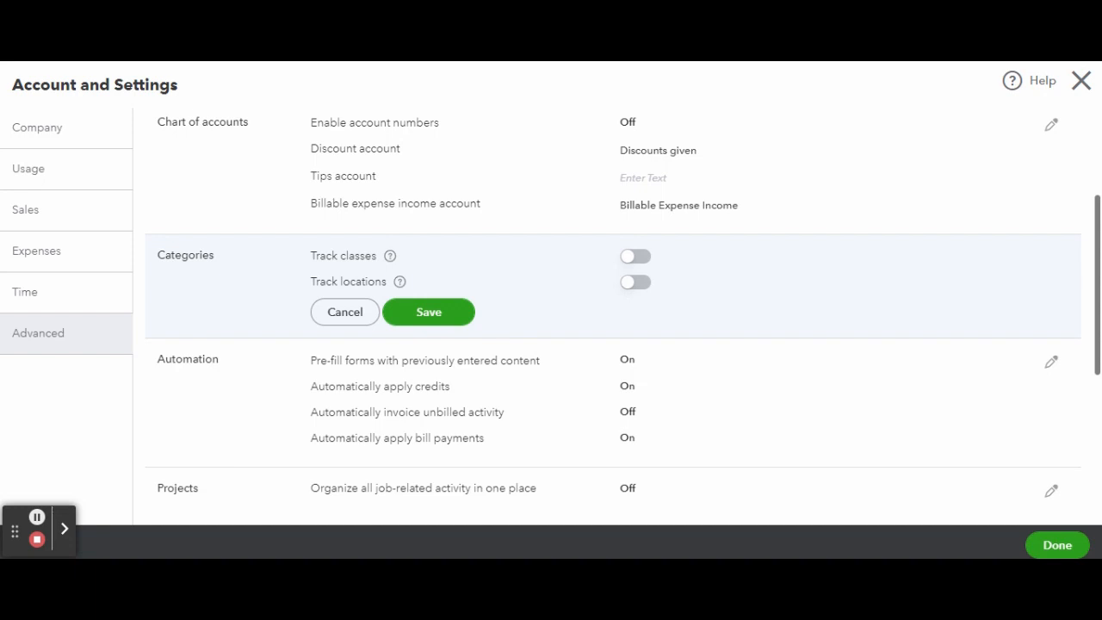
left_click(634, 256)
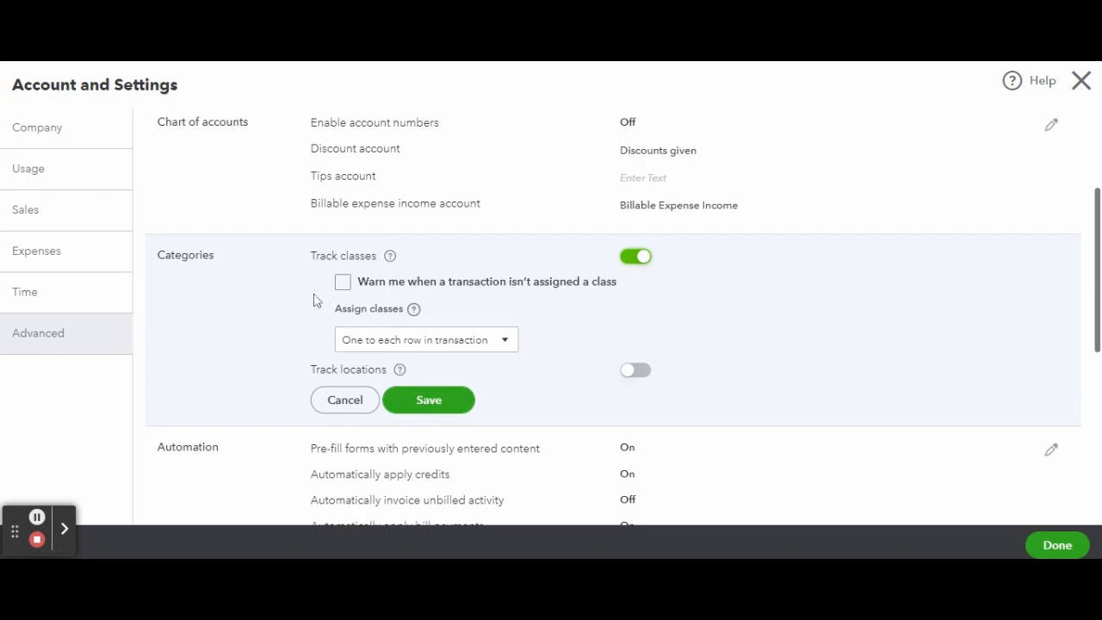
left_click(344, 284)
left_click(506, 348)
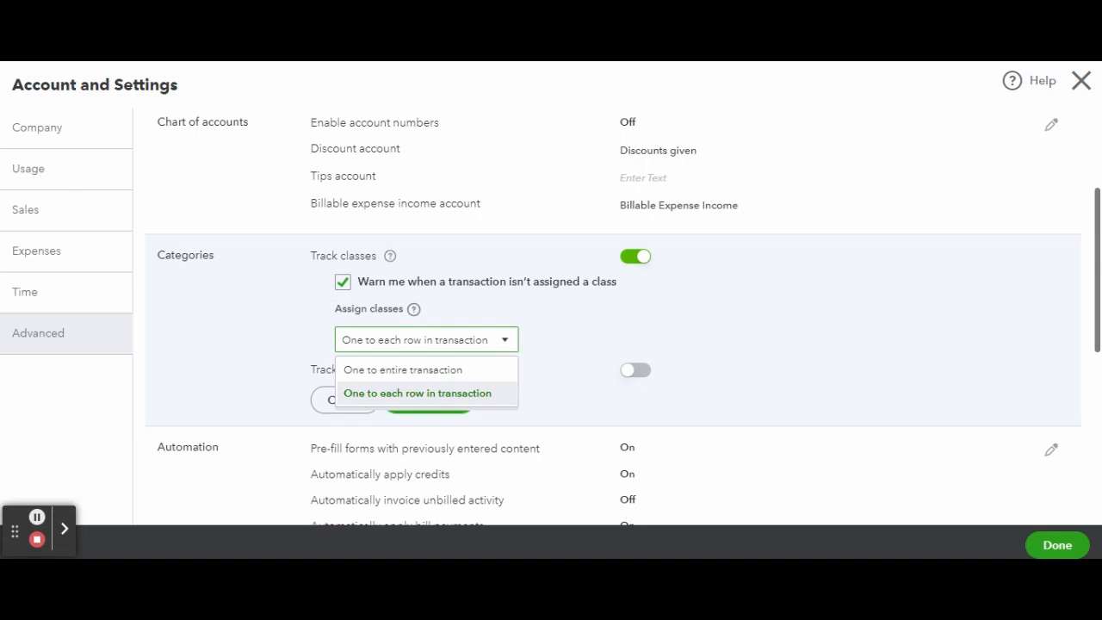
left_click(647, 306)
Try location tracking and check its available location labels, and cancel the categories edits.
left_click(629, 376)
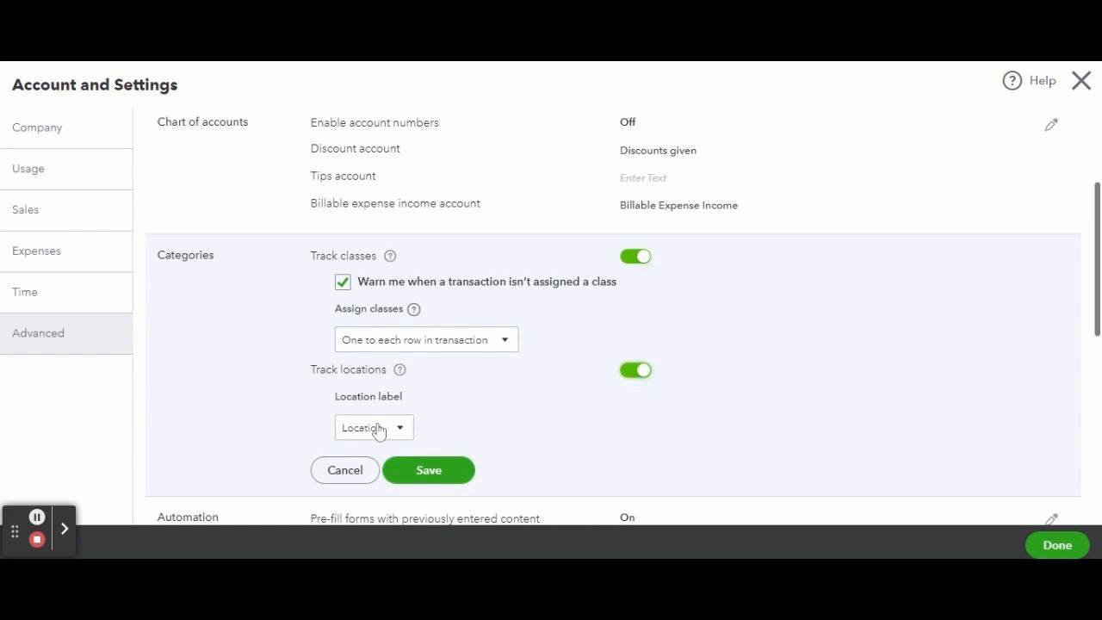
left_click(402, 430)
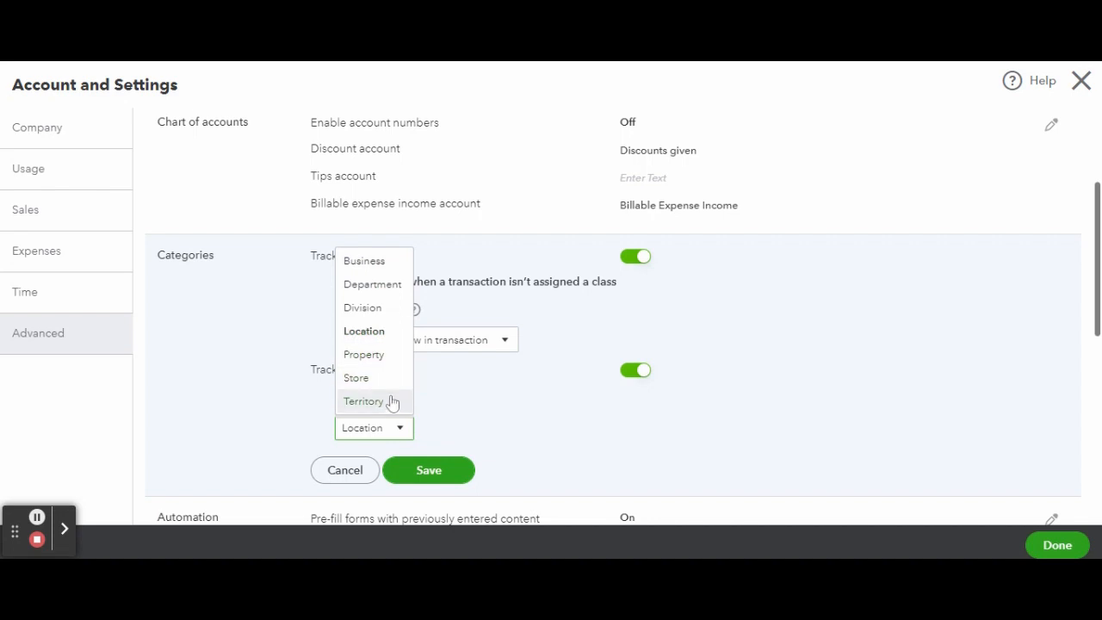
left_click(494, 410)
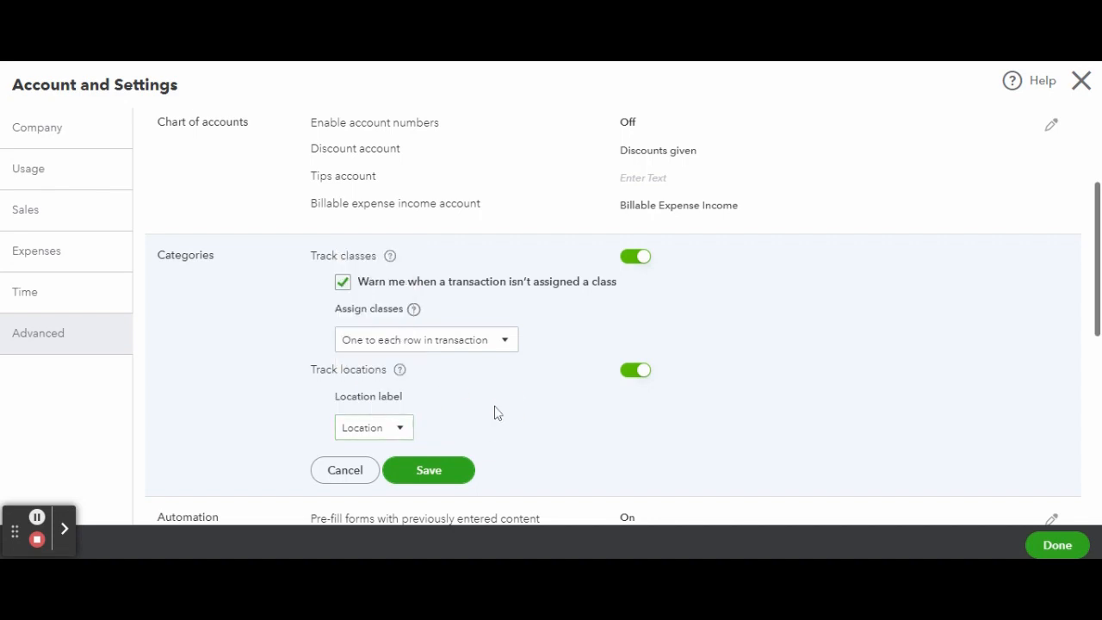
scroll(494, 411, "down", 1)
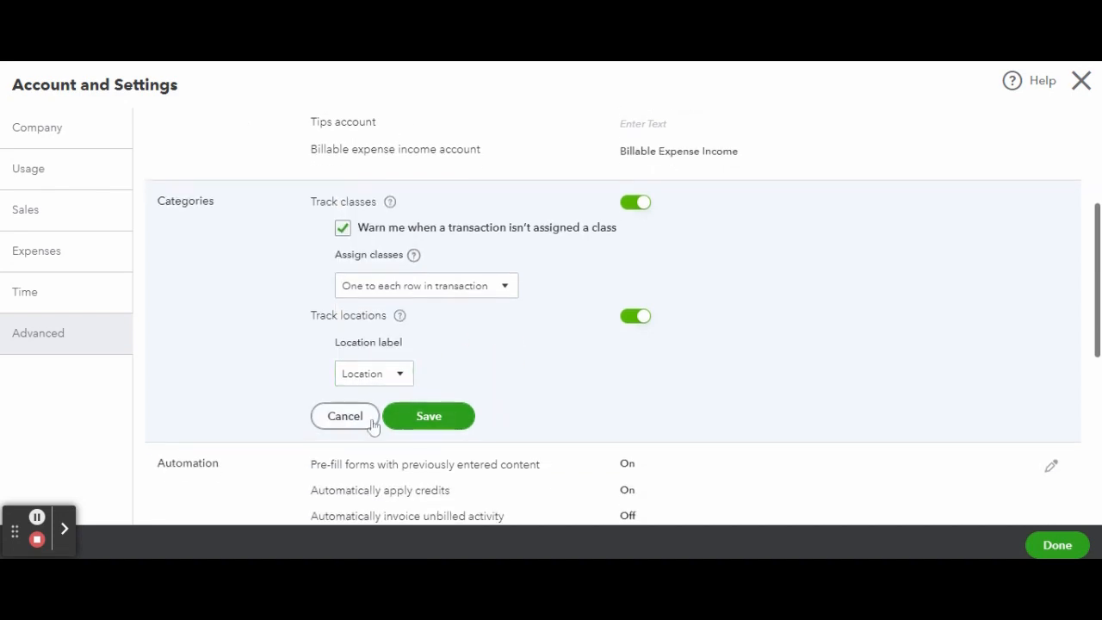
left_click(345, 421)
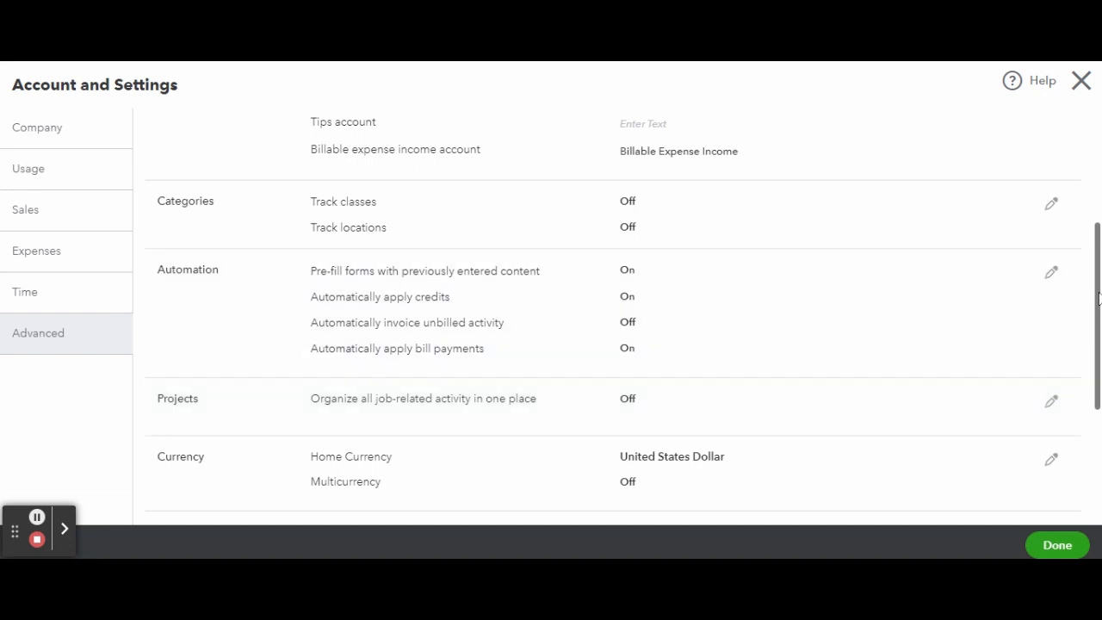
Try switching automatic application of credits off and on again in the automation settings, and cancel the edit.
left_click(1054, 276)
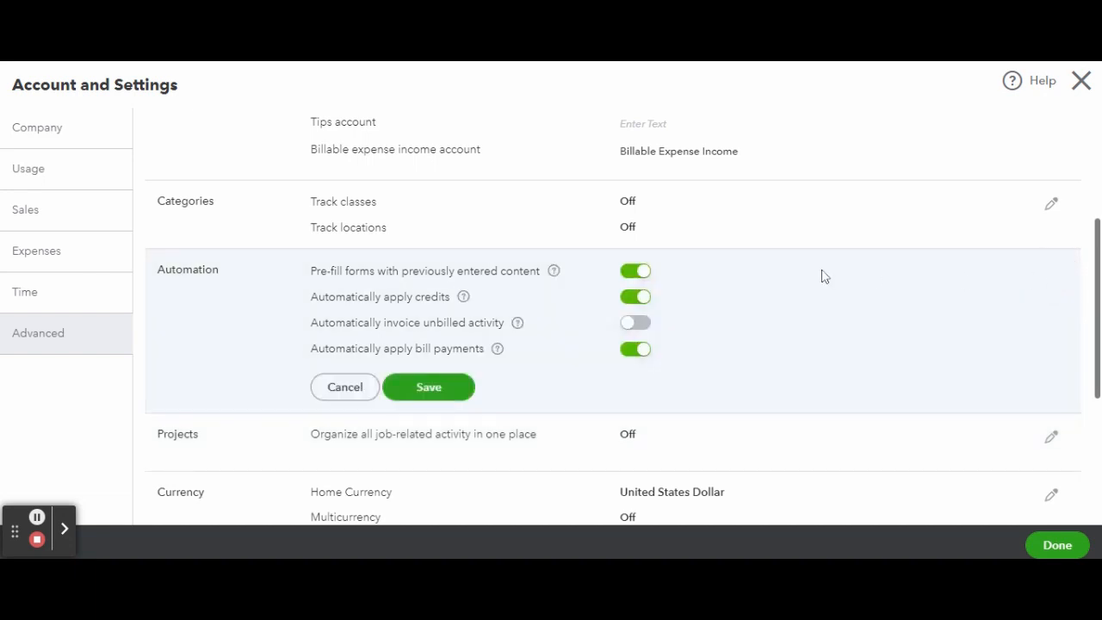
scroll(823, 271, "down", 1)
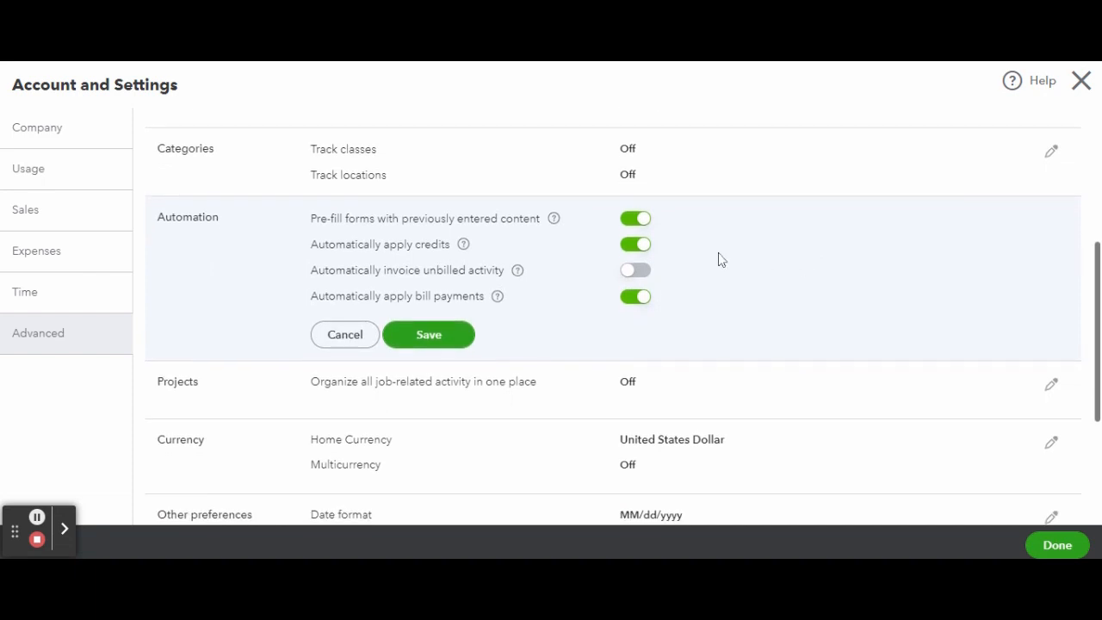
left_click(644, 247)
left_click(636, 247)
scroll(370, 310, "down", 1)
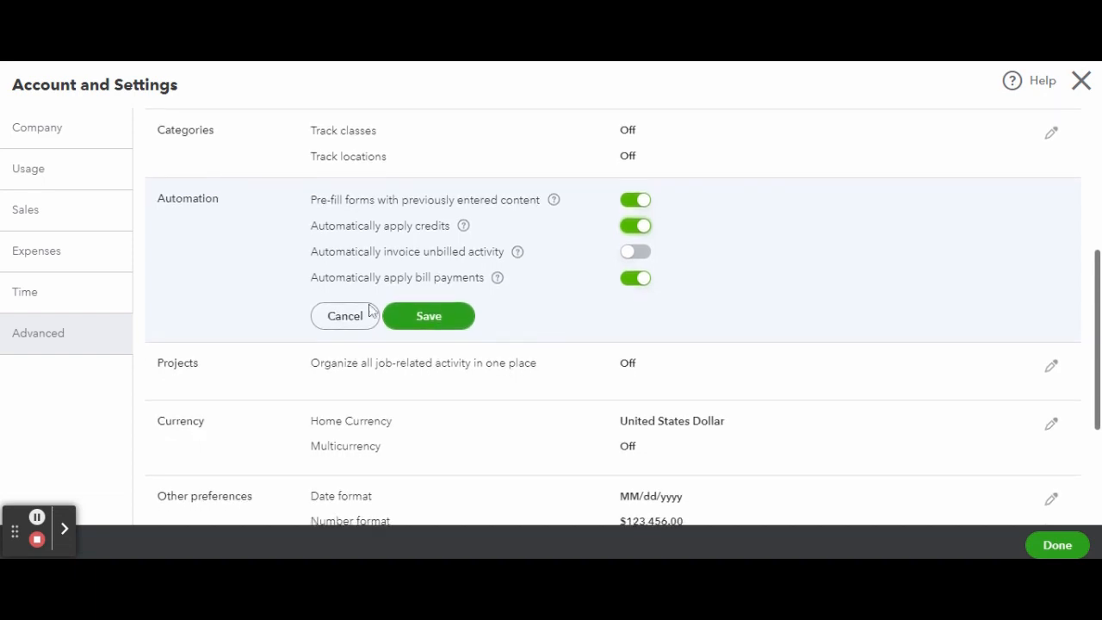
left_click(340, 316)
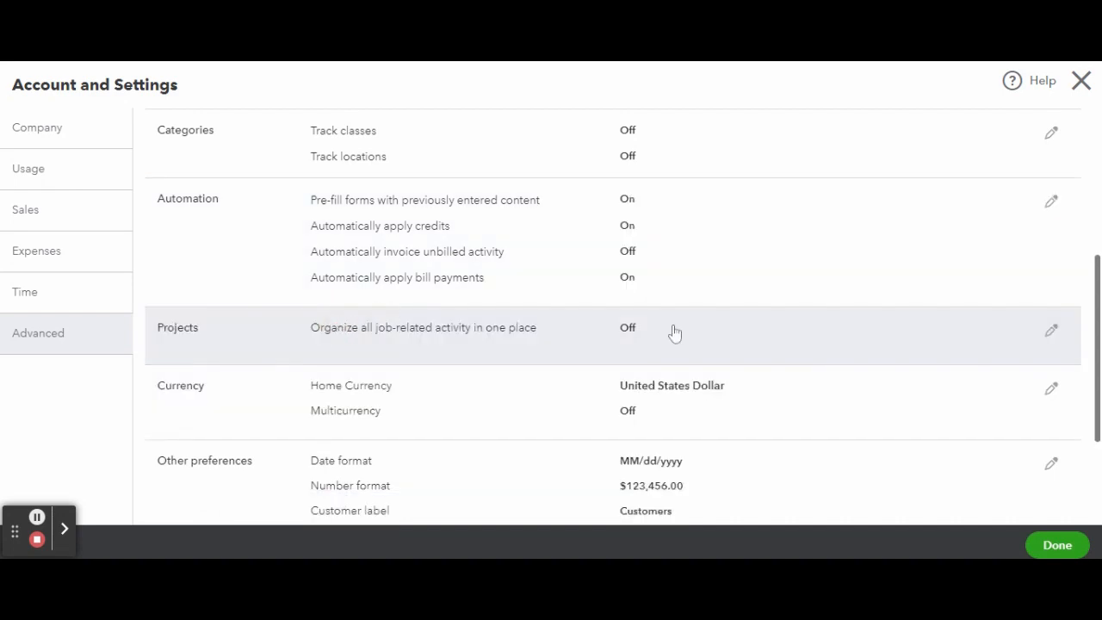
Try turning on the projects option to organize all job-related activity in one place, and cancel the edit.
scroll(675, 334, "down", 3)
left_click(1051, 229)
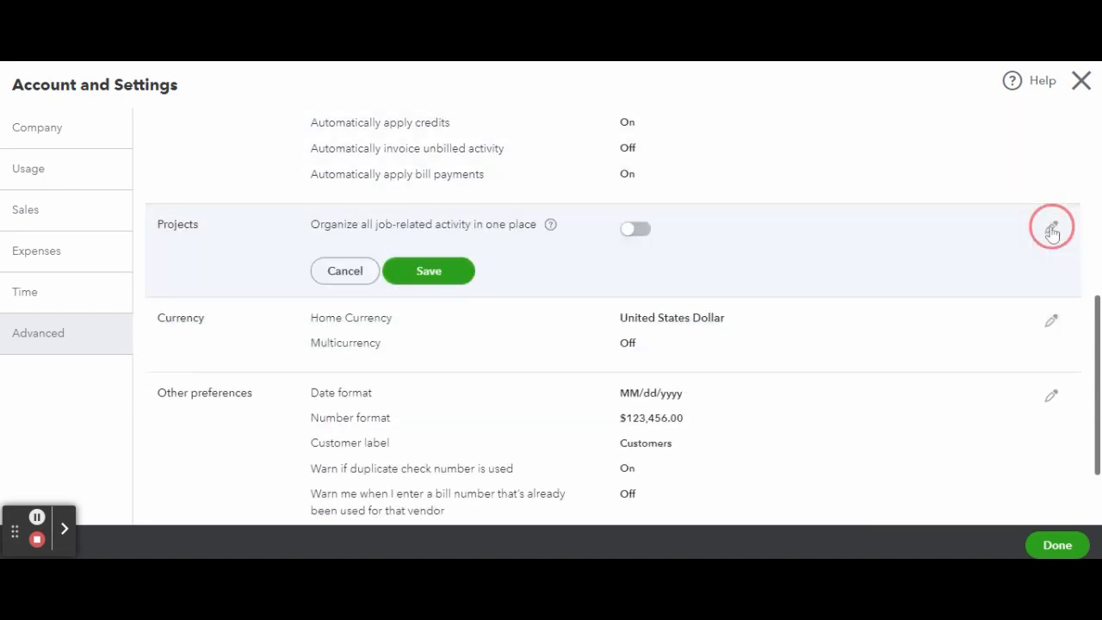
left_click(634, 235)
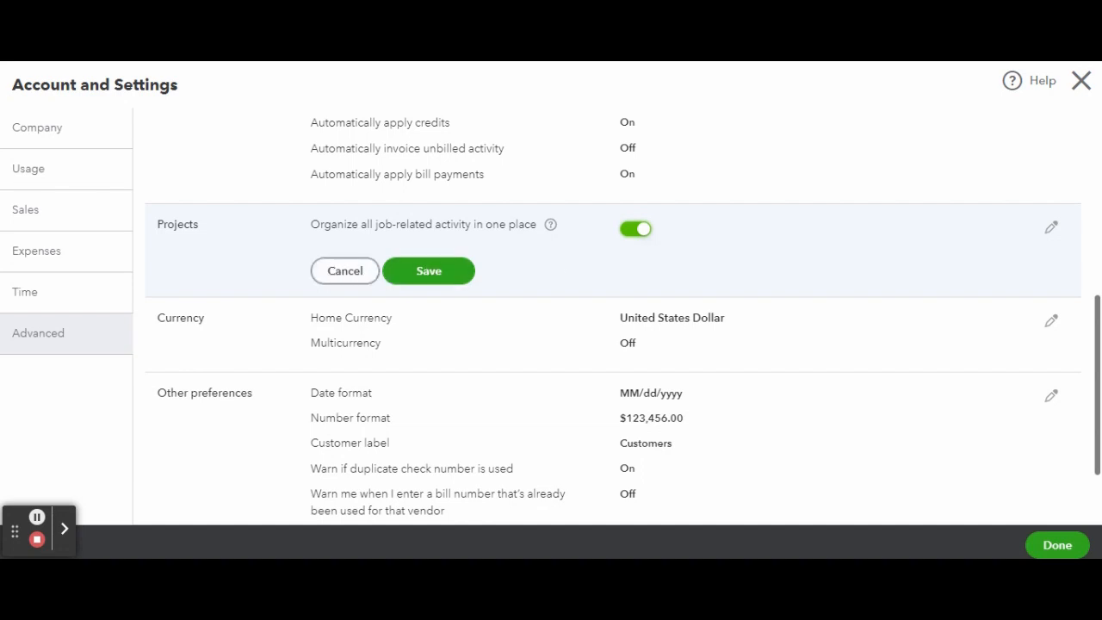
left_click(341, 268)
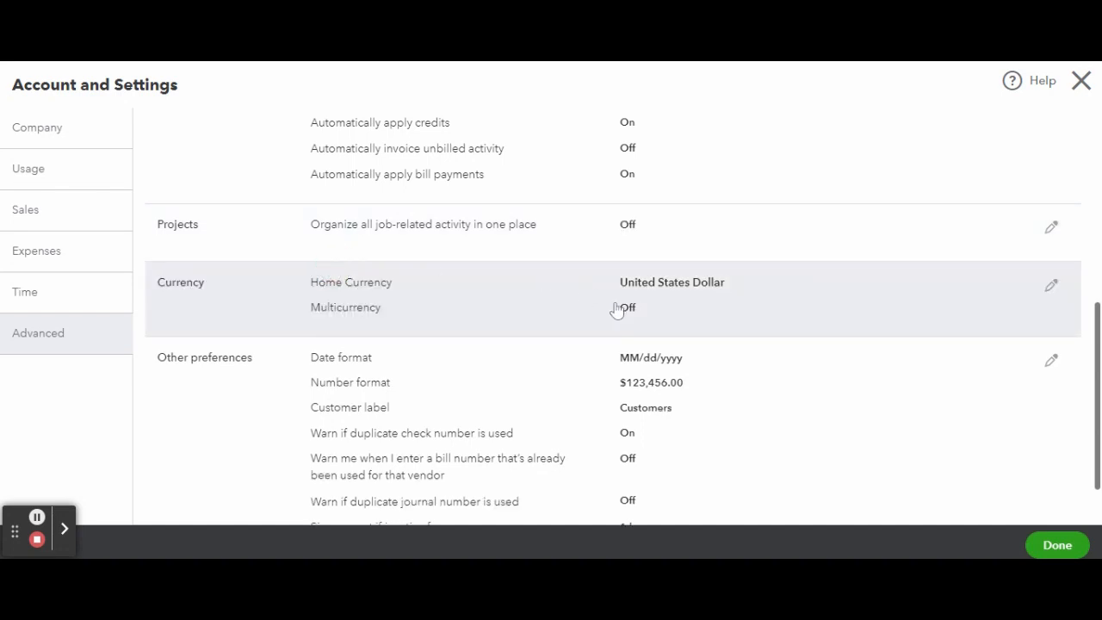
Try keeping USD - United States Dollar as home currency with multicurrency turned on, and cancel the currency edit.
left_click(1052, 285)
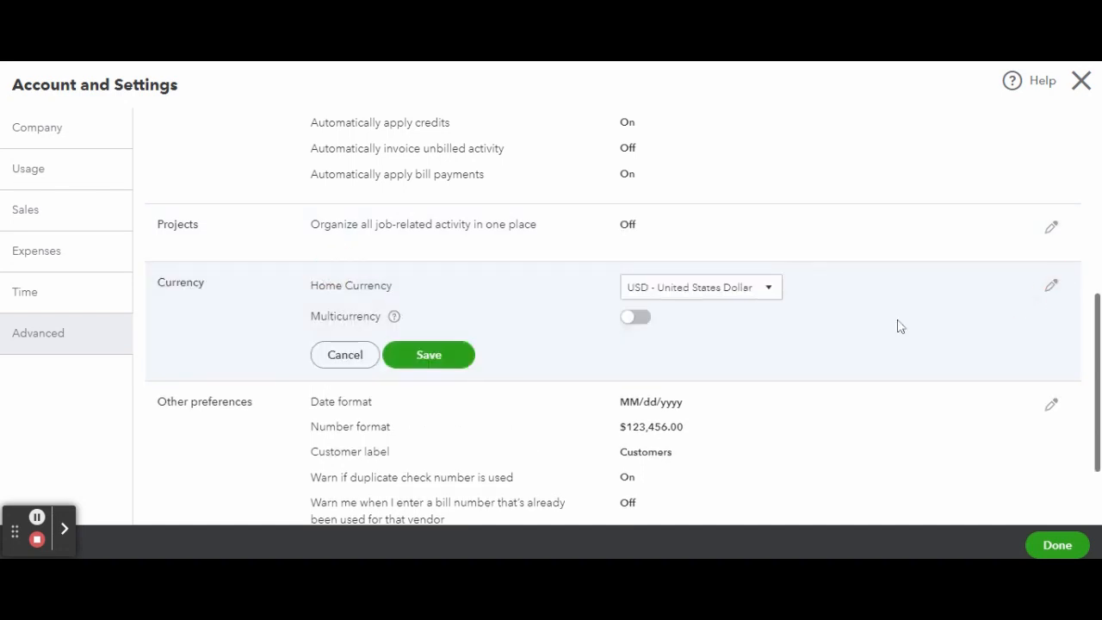
scroll(757, 342, "down", 1)
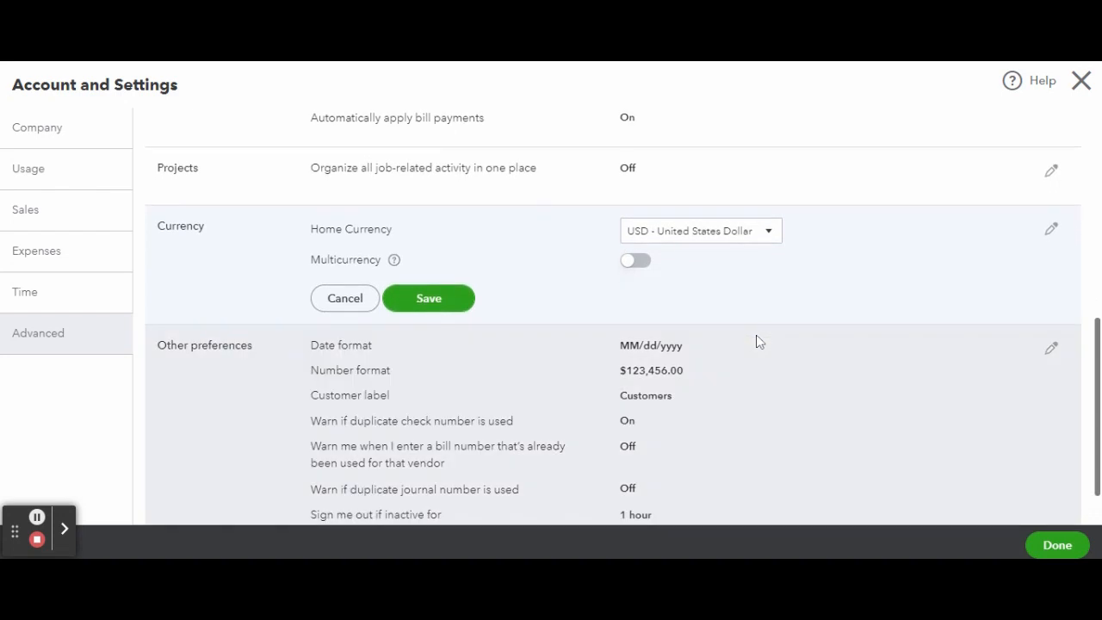
left_click(747, 232)
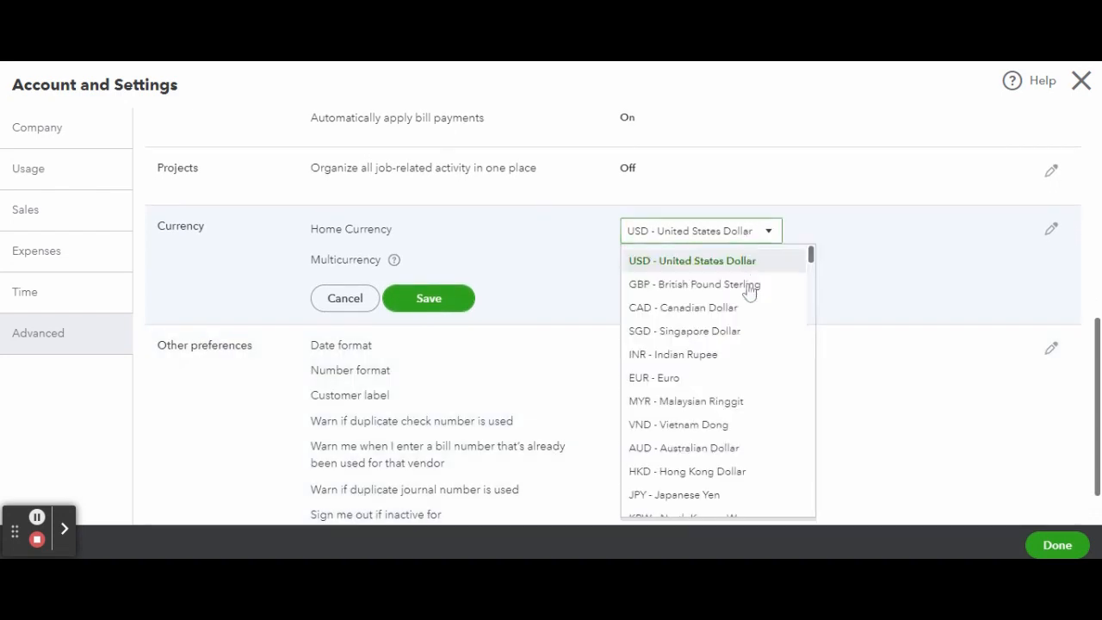
left_click(732, 258)
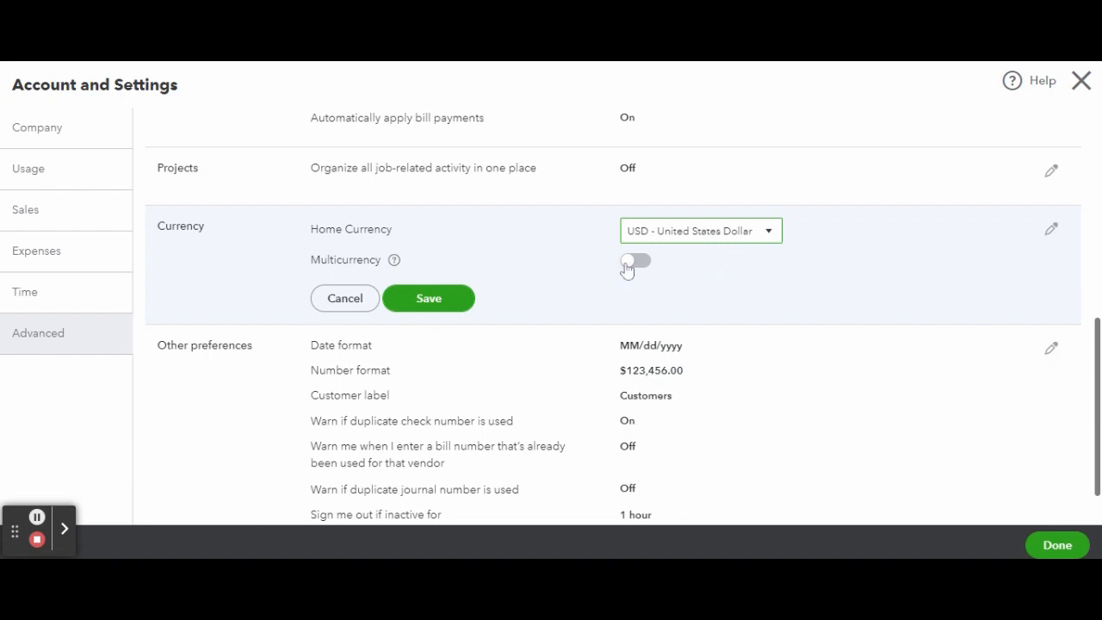
left_click(630, 266)
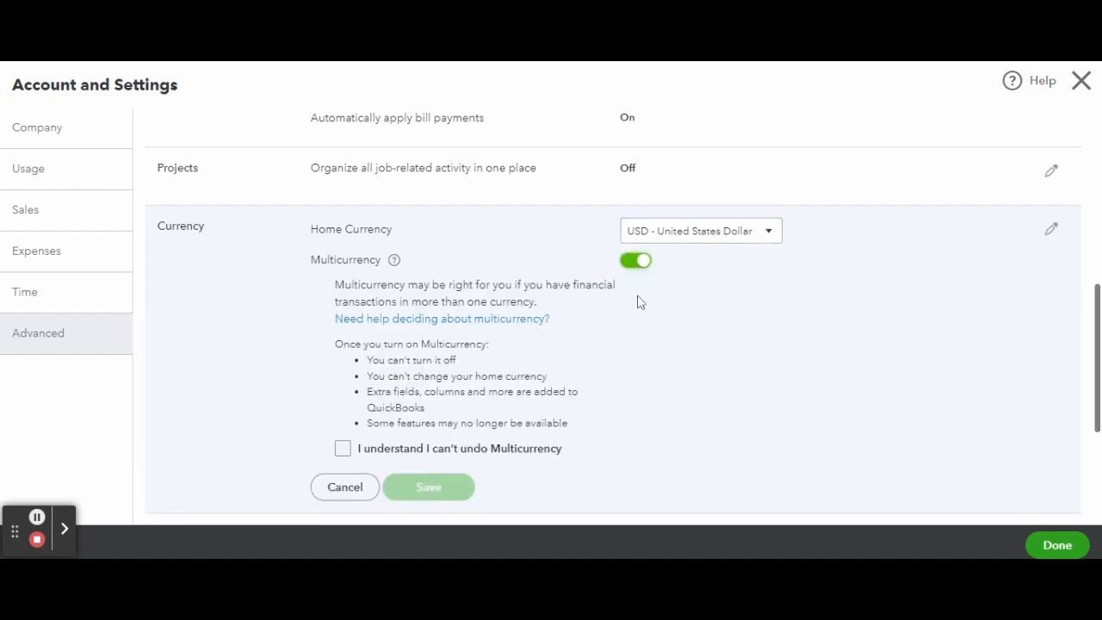
scroll(639, 300, "down", 1)
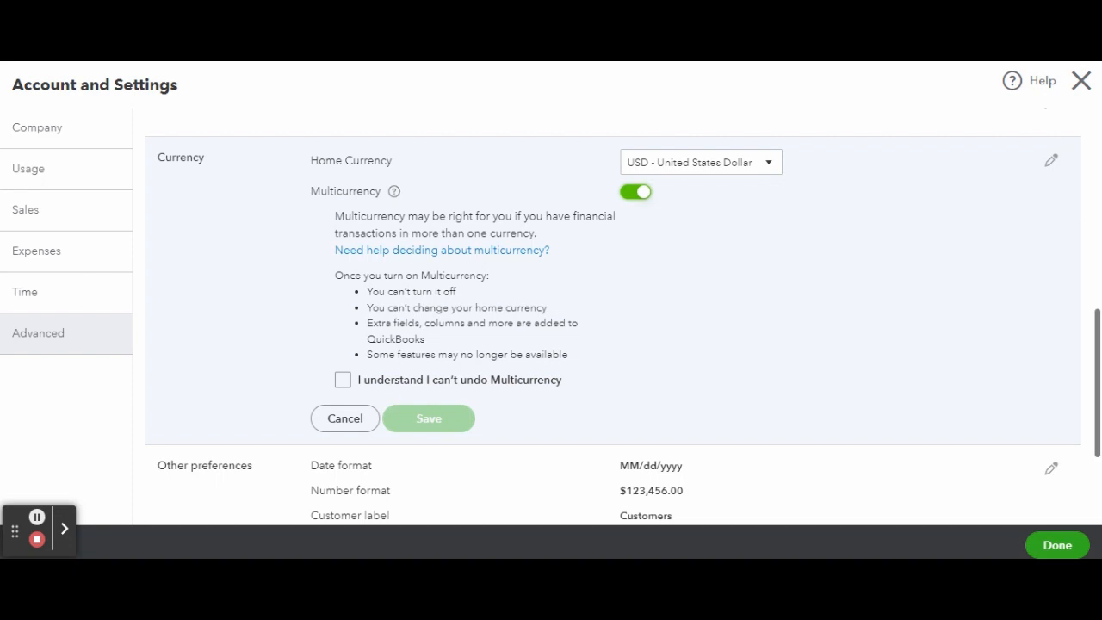
left_click(346, 419)
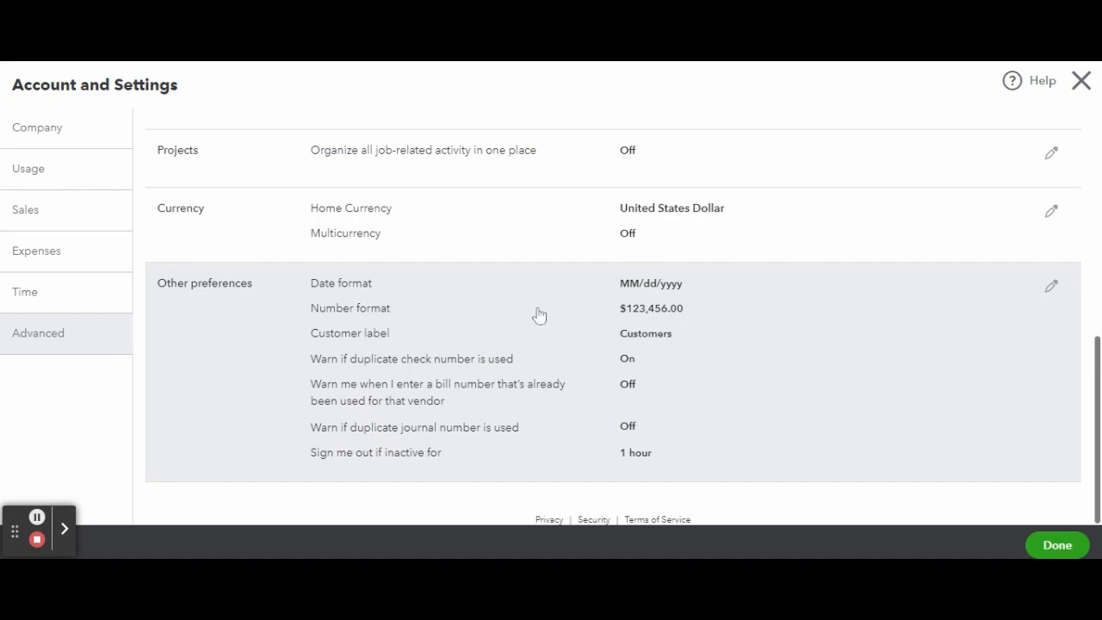
Open the other preferences for editing and check the available customer labels.
left_click(1053, 291)
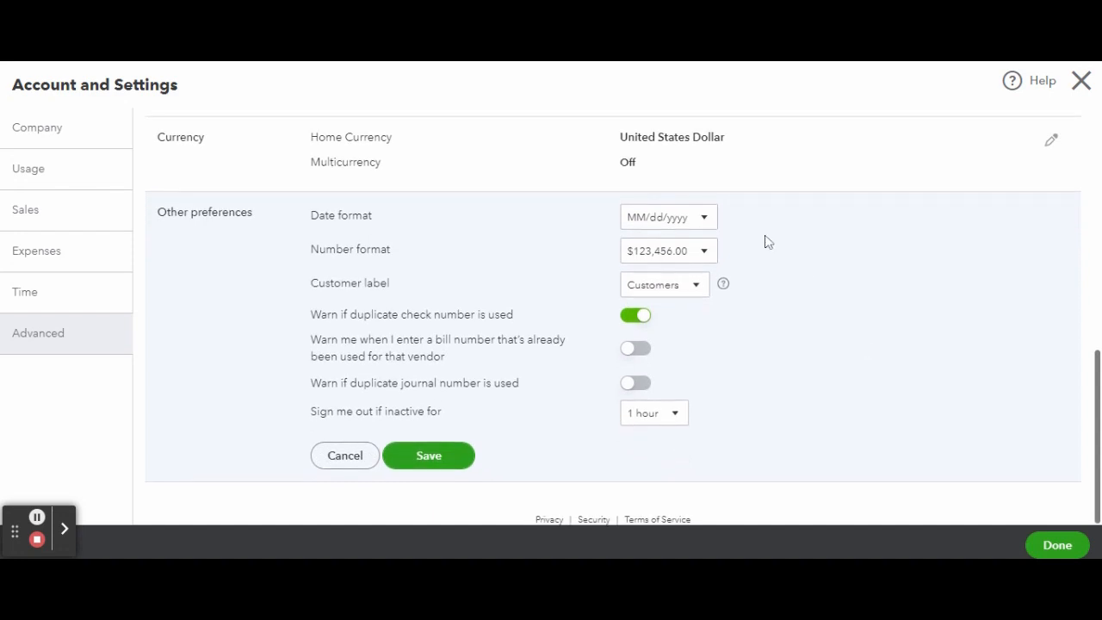
left_click(688, 294)
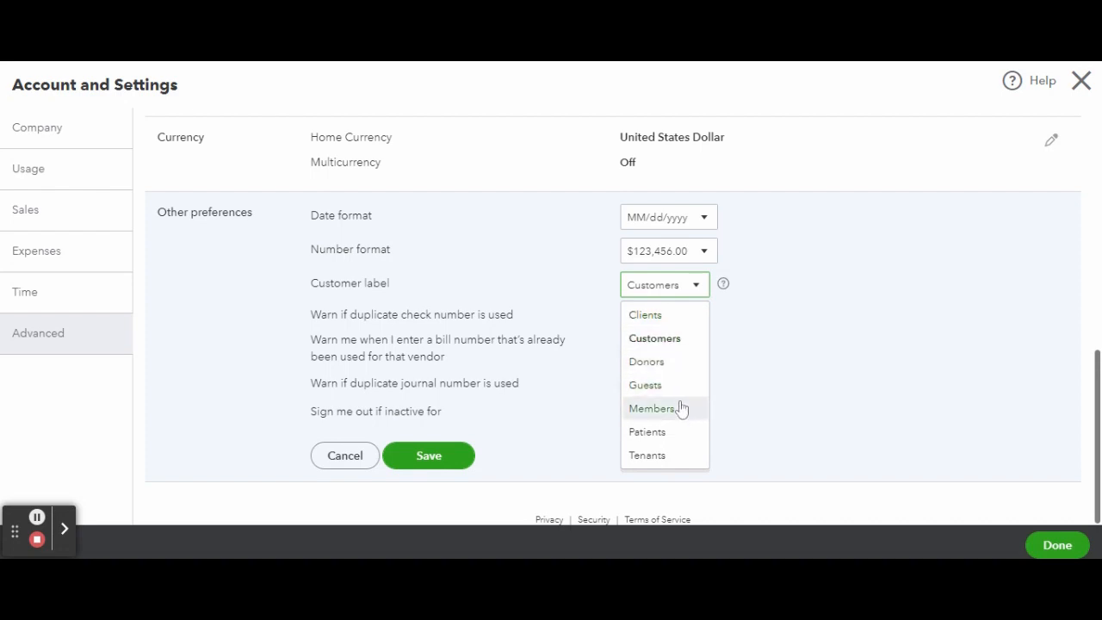
left_click(839, 358)
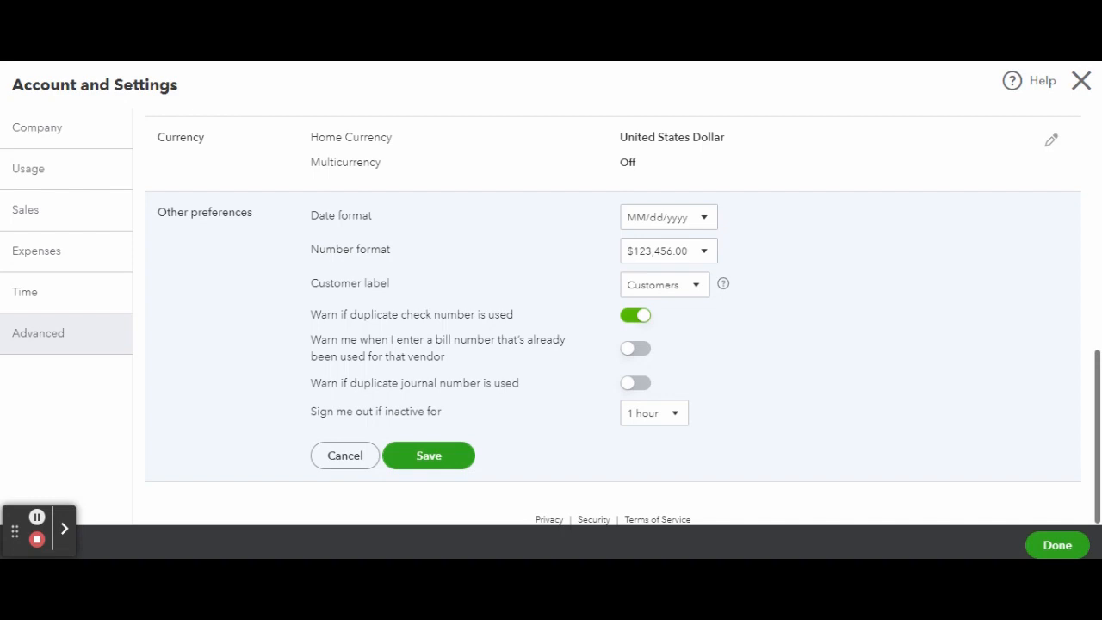
Try turning on the duplicate bill and journal number warnings, checking the inactivity sign-out options, and cancel the other preferences edit.
left_click(640, 350)
left_click(637, 387)
left_click(681, 423)
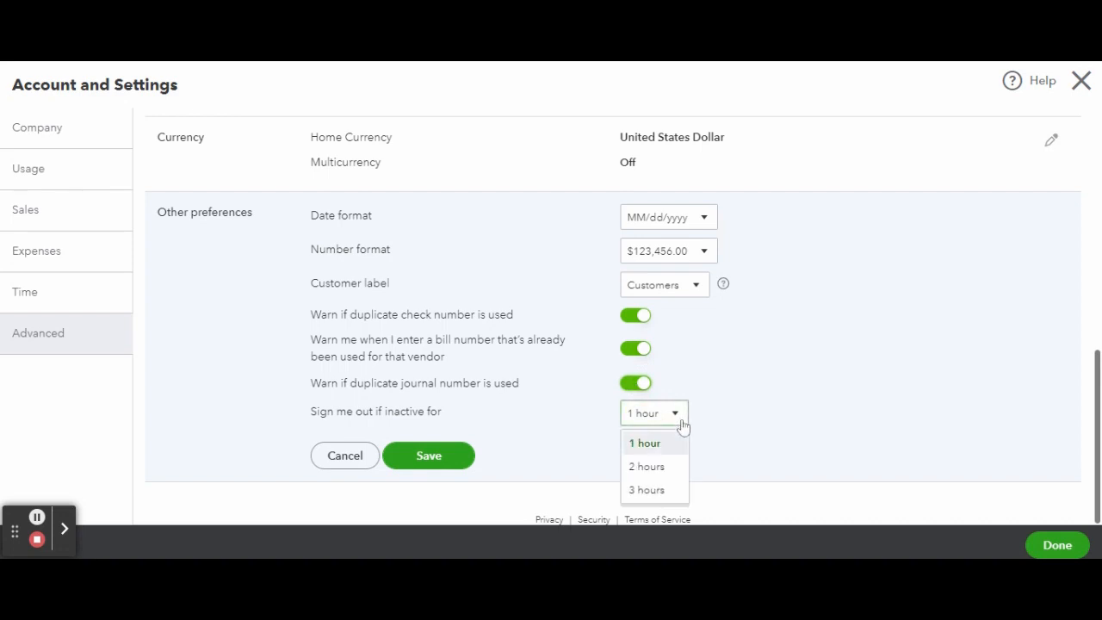
left_click(683, 426)
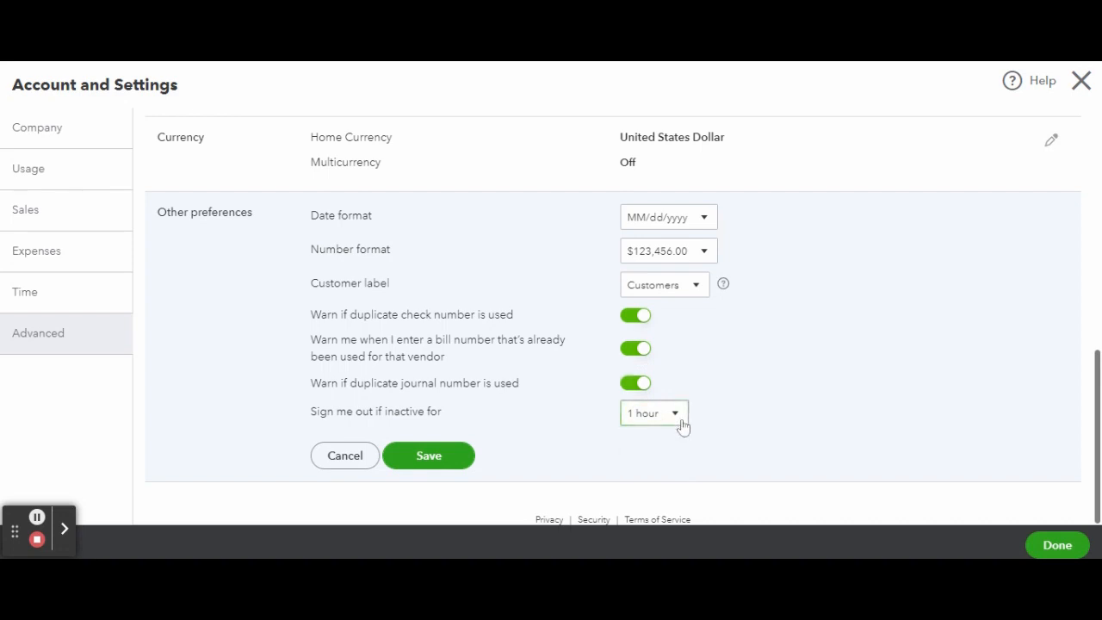
left_click(344, 460)
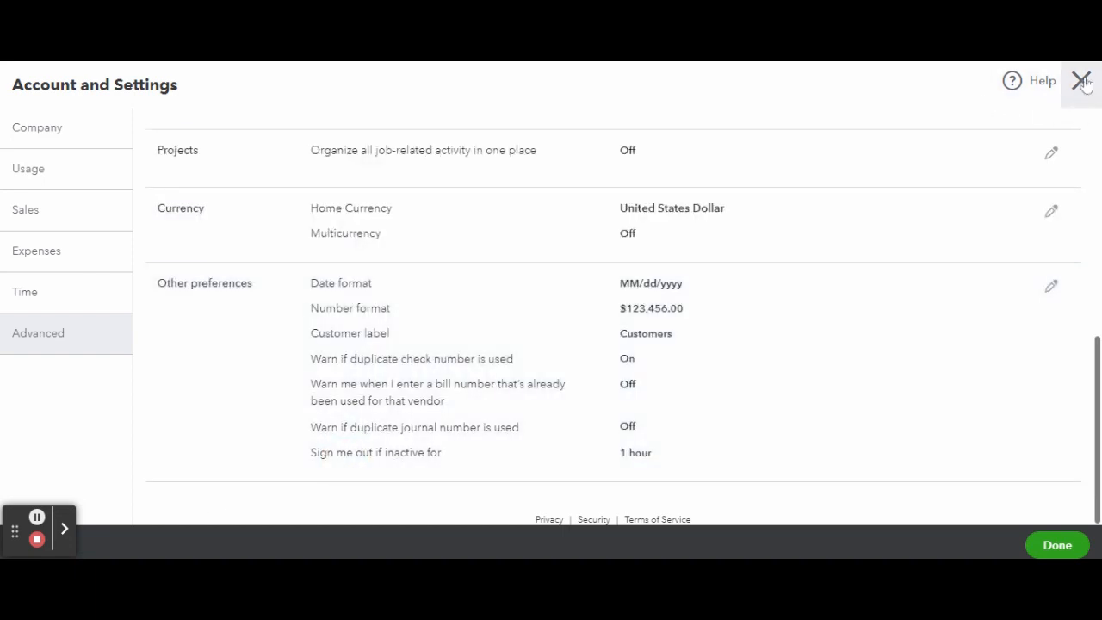
Close the account and settings window to return to the company dashboard.
left_click(1082, 80)
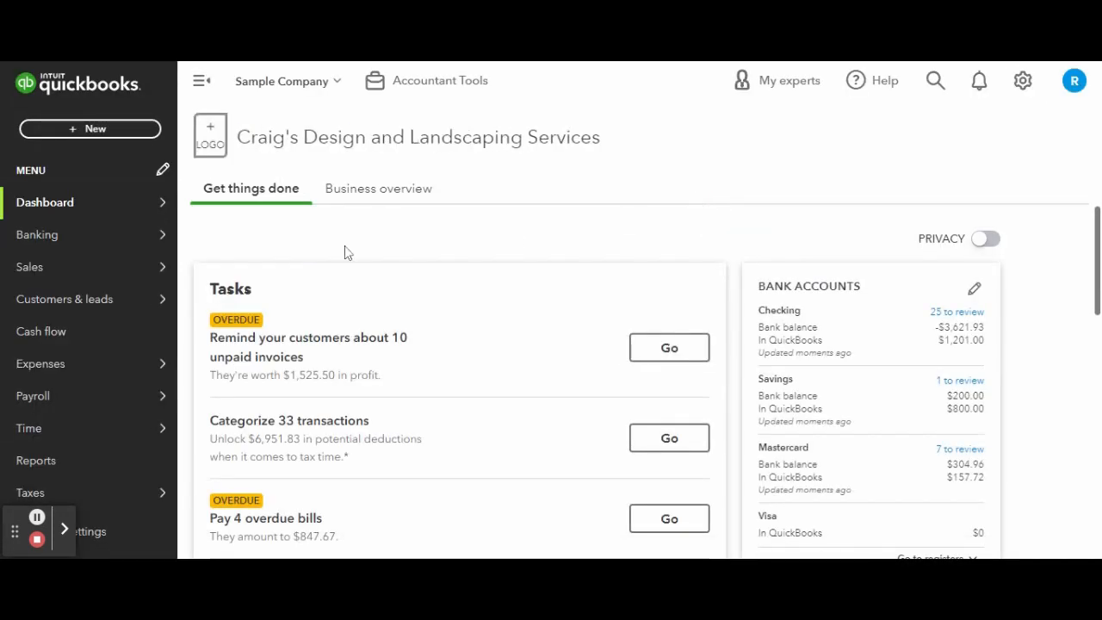
left_click(37, 543)
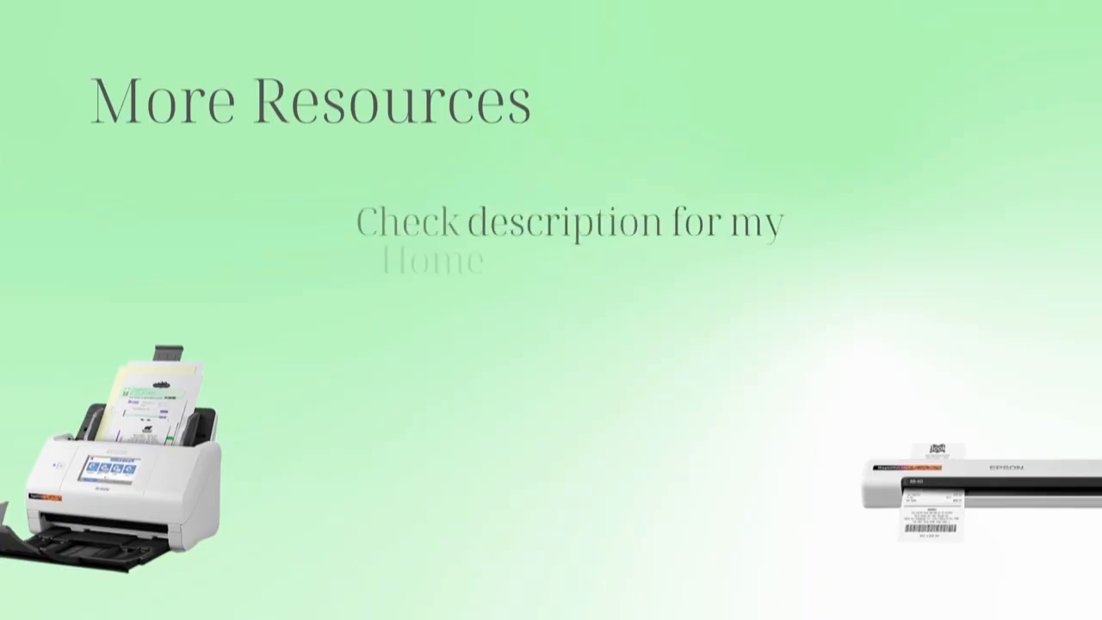